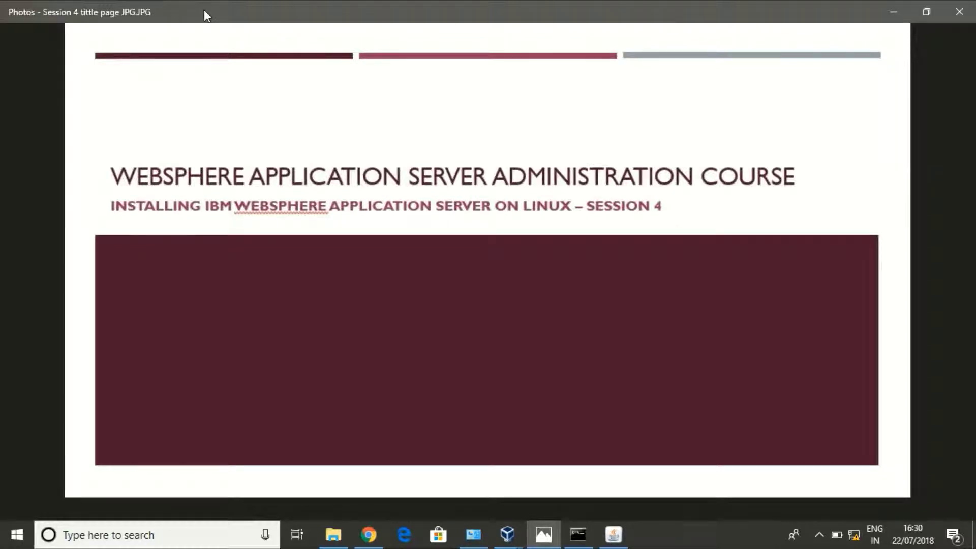
Step: Bring the running RHEL 3 virtual machine forward and switch it to full-screen mode
left_click(507, 534)
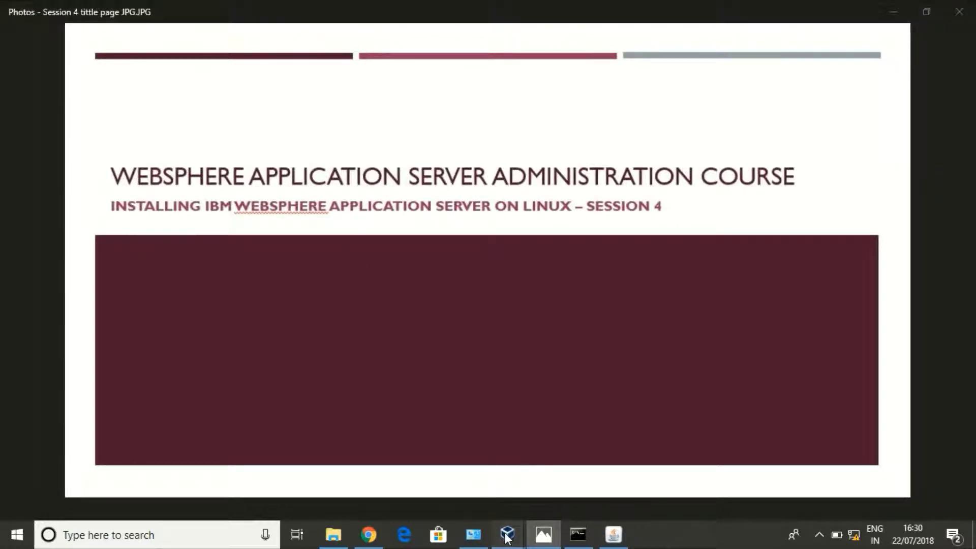
left_click(567, 466)
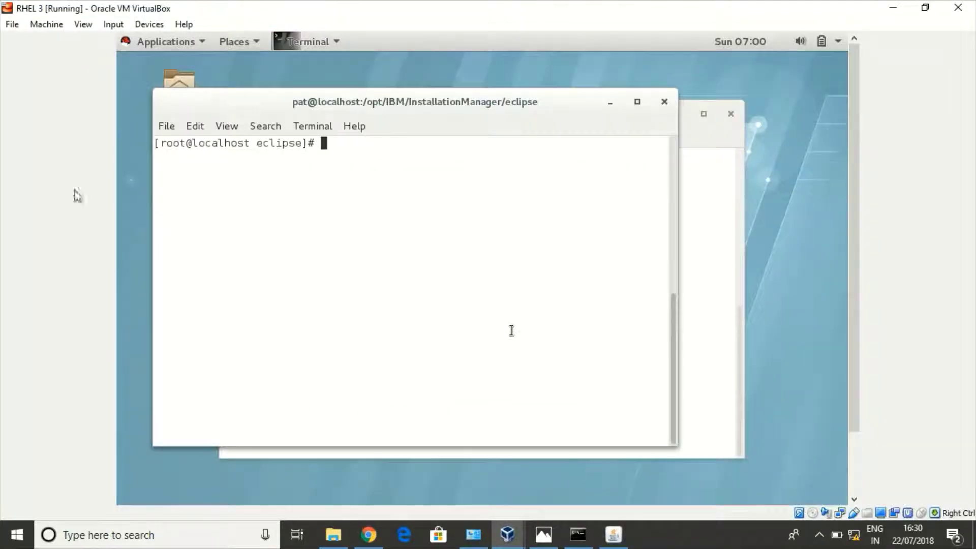
left_click(83, 25)
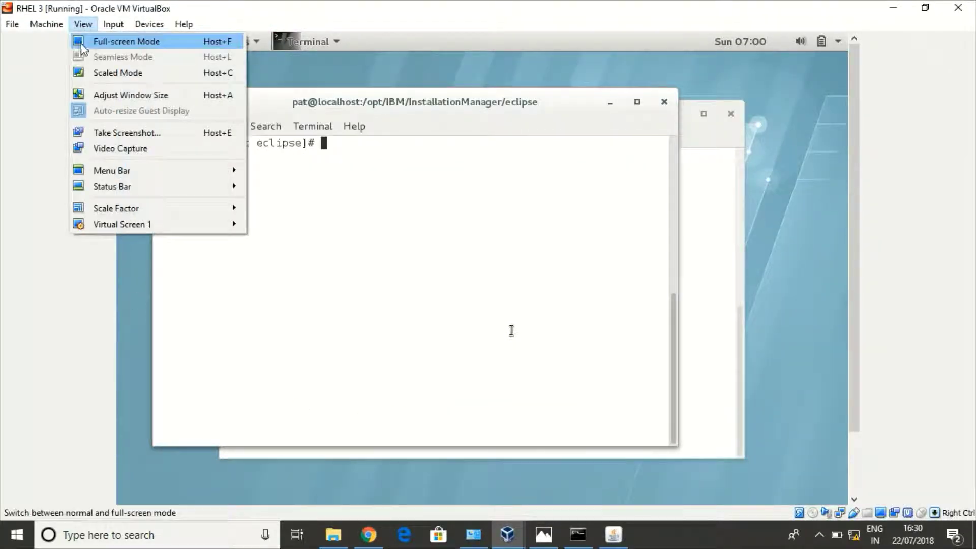
left_click(91, 42)
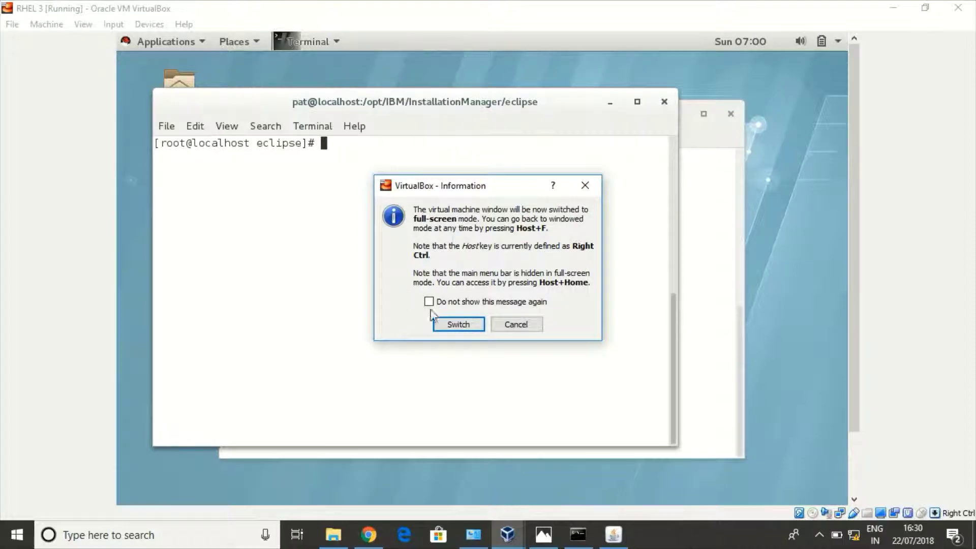
left_click(458, 325)
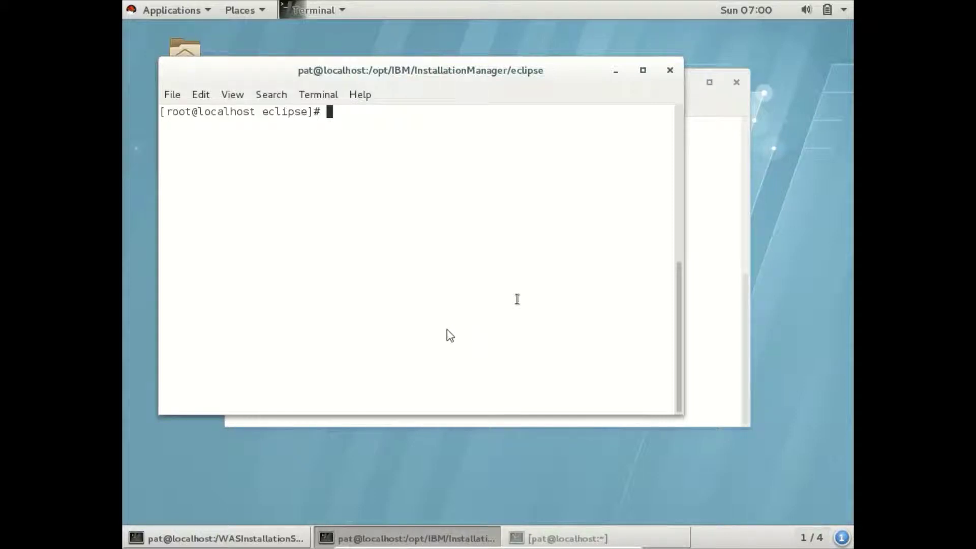
Step: List the eclipse folder, launch Installation Manager with ./IBMIM, then bring up the WASInstallationSoftware terminal
type("ls")
key("Return")
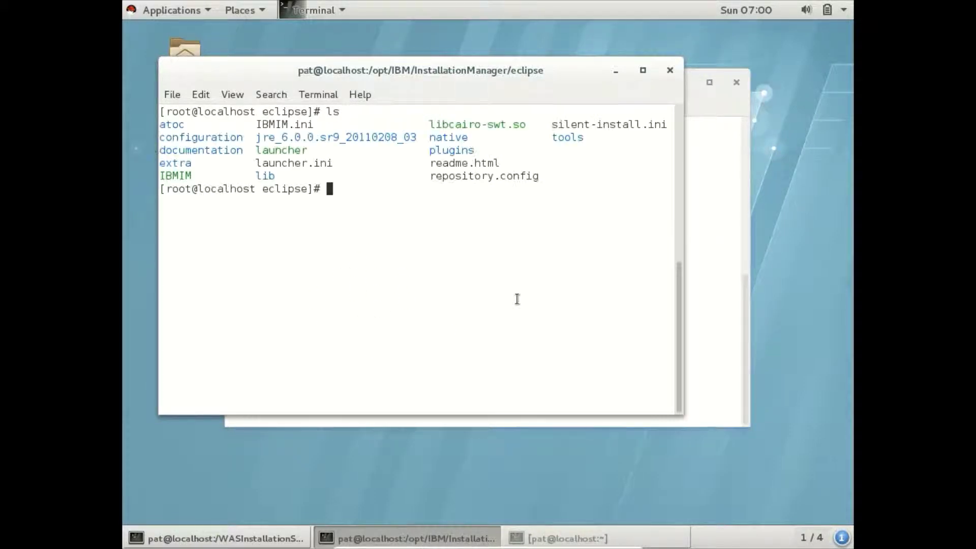
type("./IBMIM")
key("Return")
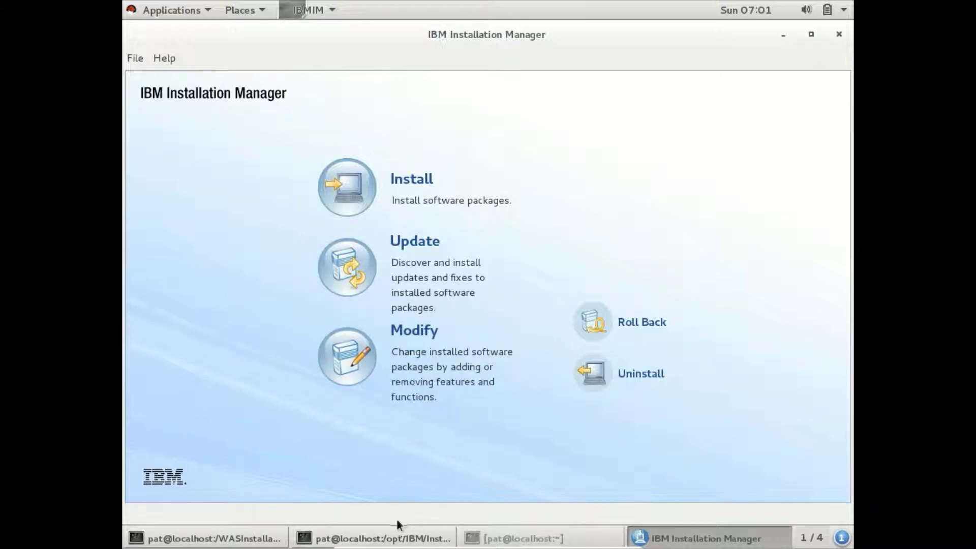
left_click(374, 540)
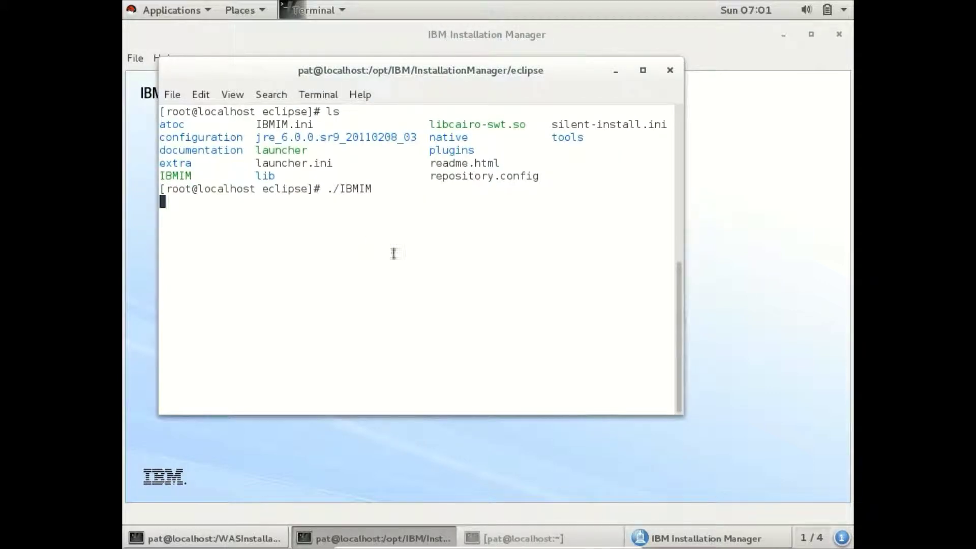
left_click(175, 539)
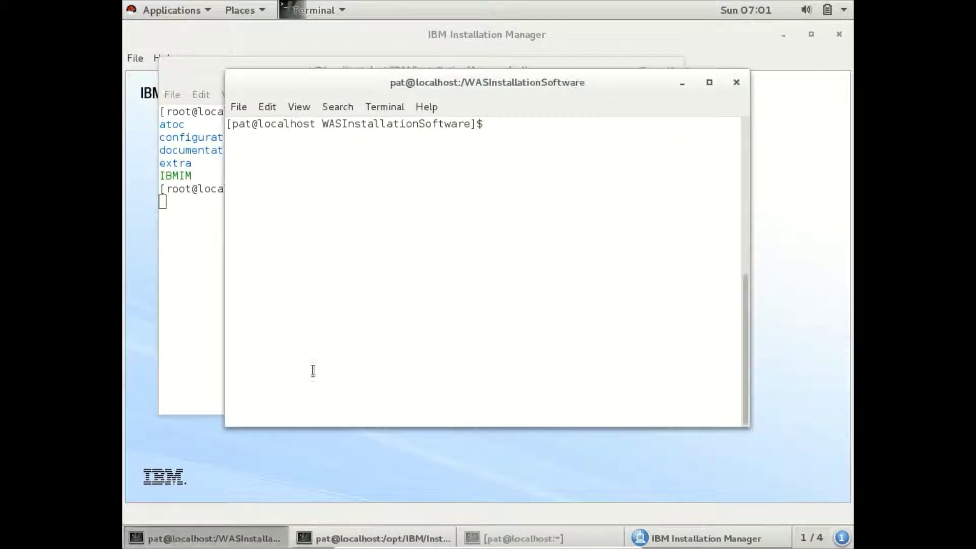
Step: List WASInstallationSoftware and highlight the part3 and part2 zips and the part1_extracted folder
type("ls")
key("Return")
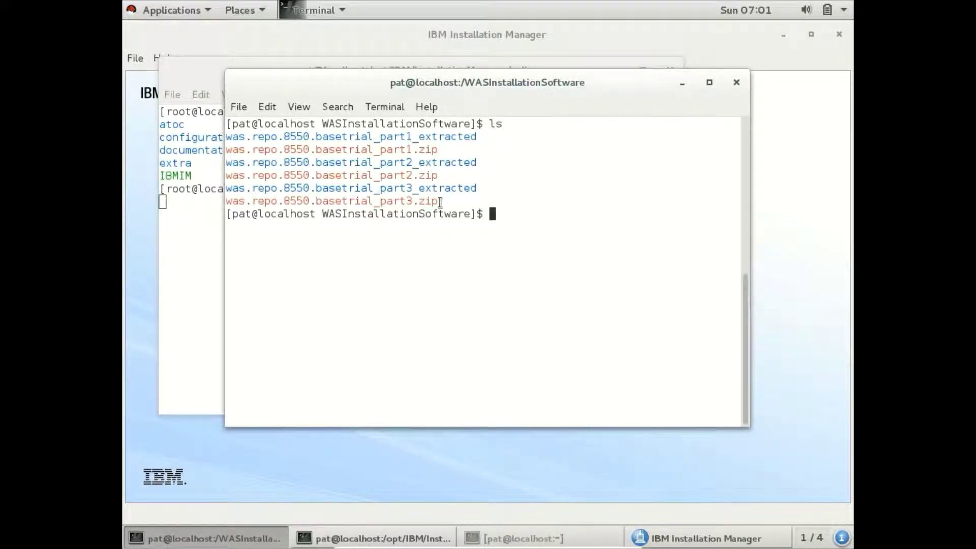
left_click_drag(440, 201, 227, 204)
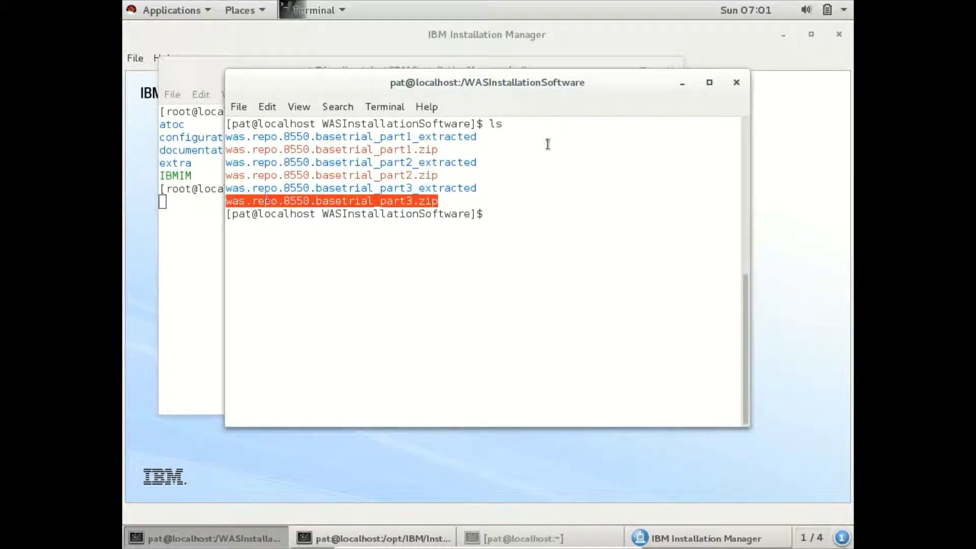
left_click_drag(438, 175, 212, 175)
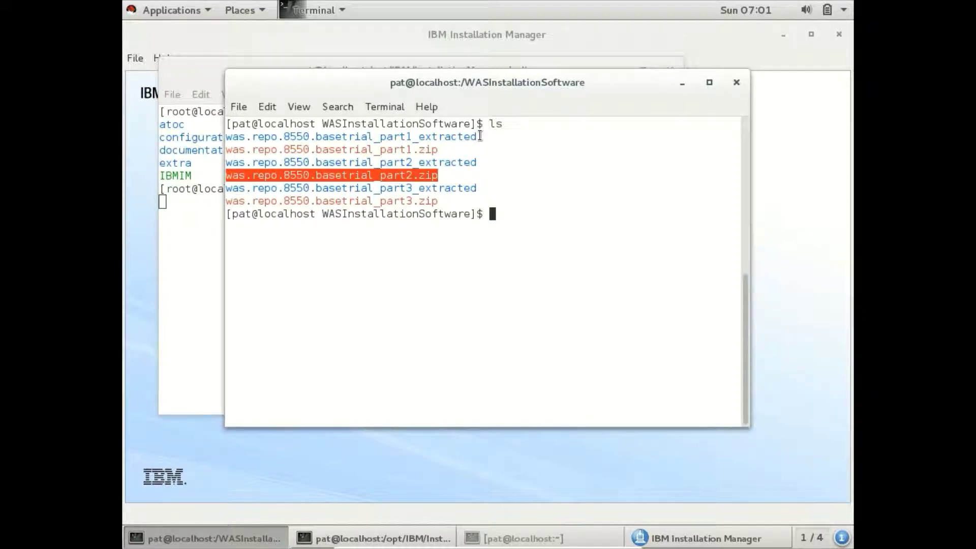
left_click_drag(481, 135, 257, 138)
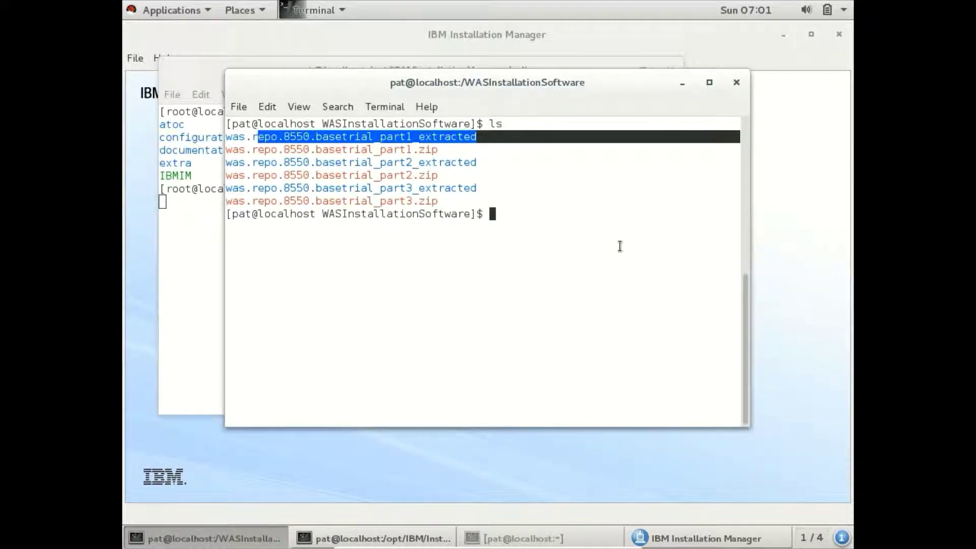
left_click(532, 222)
Step: Build an unzip command for part1 zip into part1_extracted, then erase it unrun
type("unzip ")
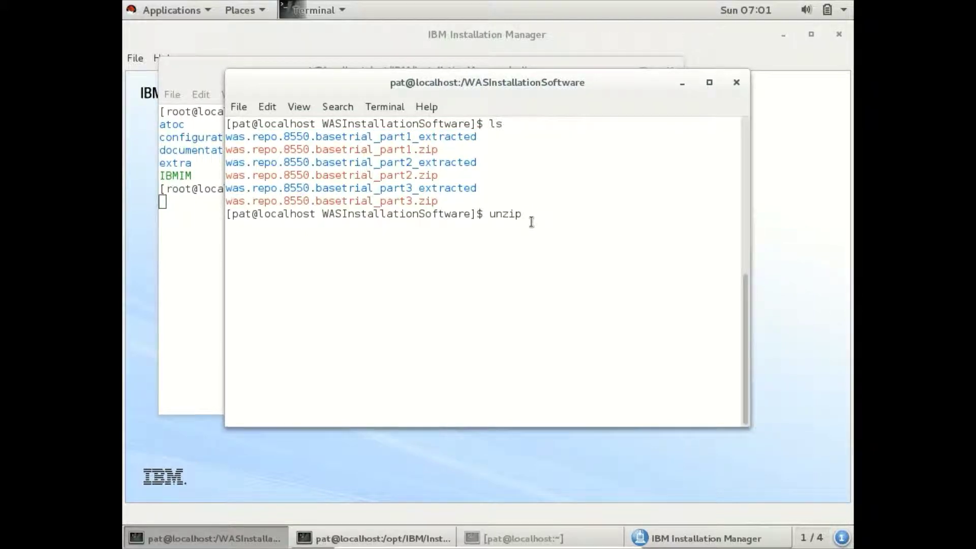
type("was")
key("Tab")
type("1.")
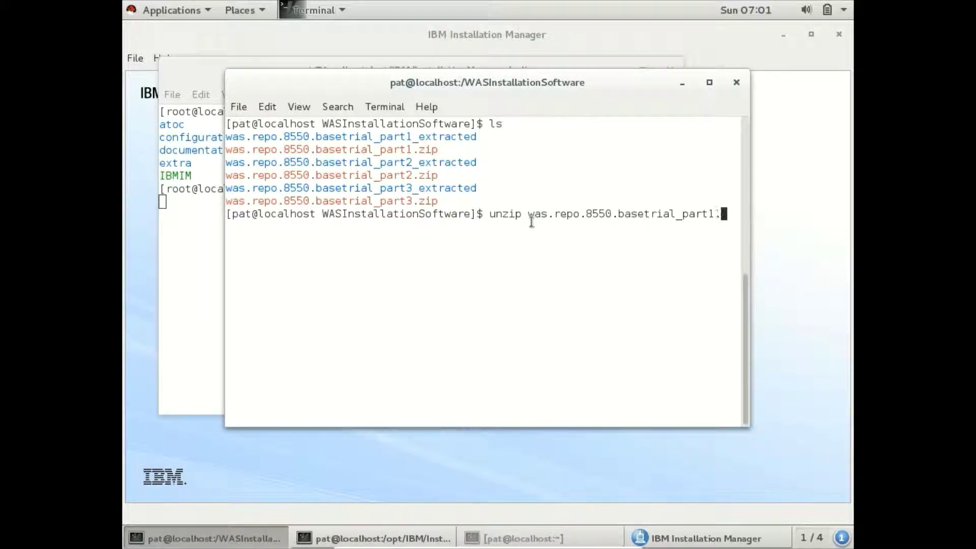
key("Tab")
type("-d was")
key("Tab")
type("1")
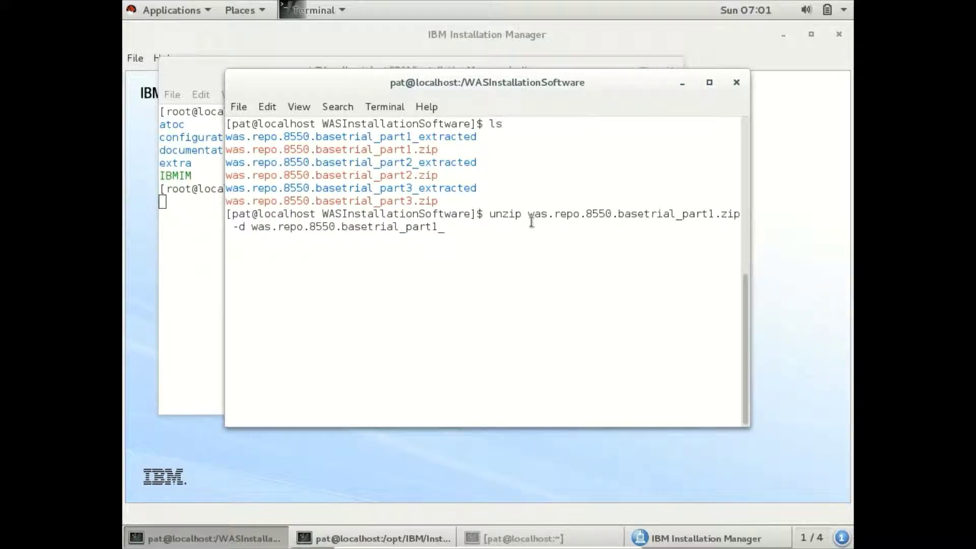
type("_")
key("Tab")
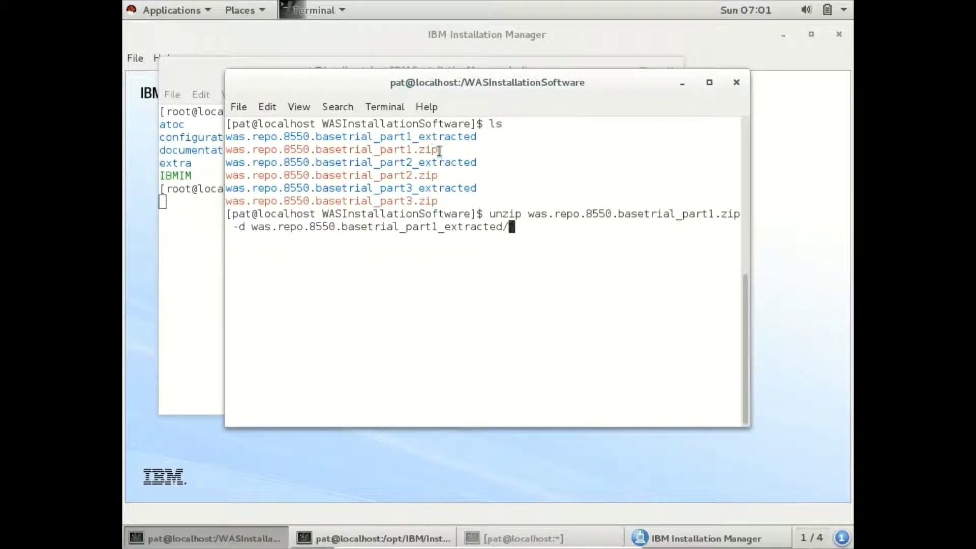
left_click_drag(439, 151, 227, 149)
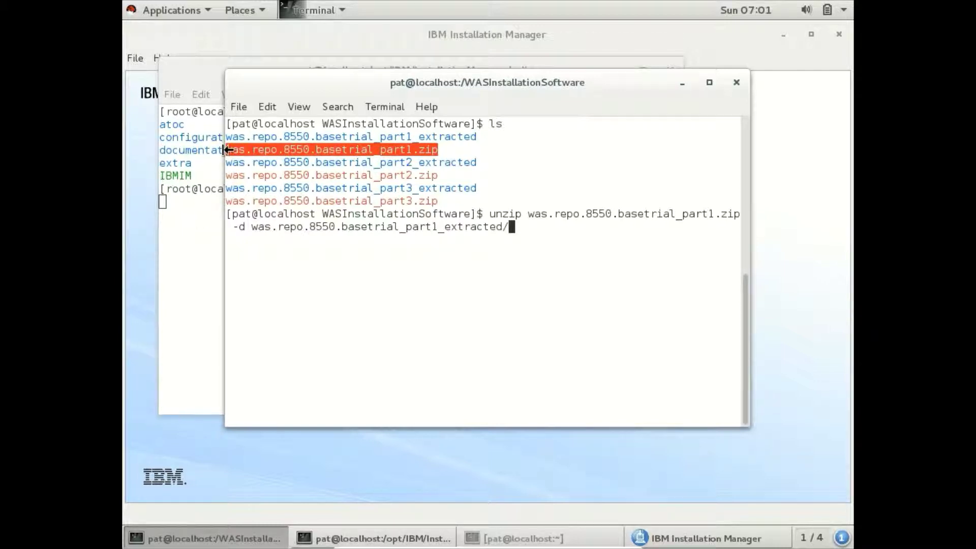
key("BackSpace")
key("BackSpace")
key("BackSpace")
key("BackSpace")
key("BackSpace")
key("BackSpace")
key("BackSpace")
key("BackSpace")
key("BackSpace")
key("BackSpace")
key("BackSpace")
key("BackSpace")
key("BackSpace")
key("BackSpace")
key("BackSpace")
key("BackSpace")
key("BackSpace")
key("BackSpace")
key("BackSpace")
key("BackSpace")
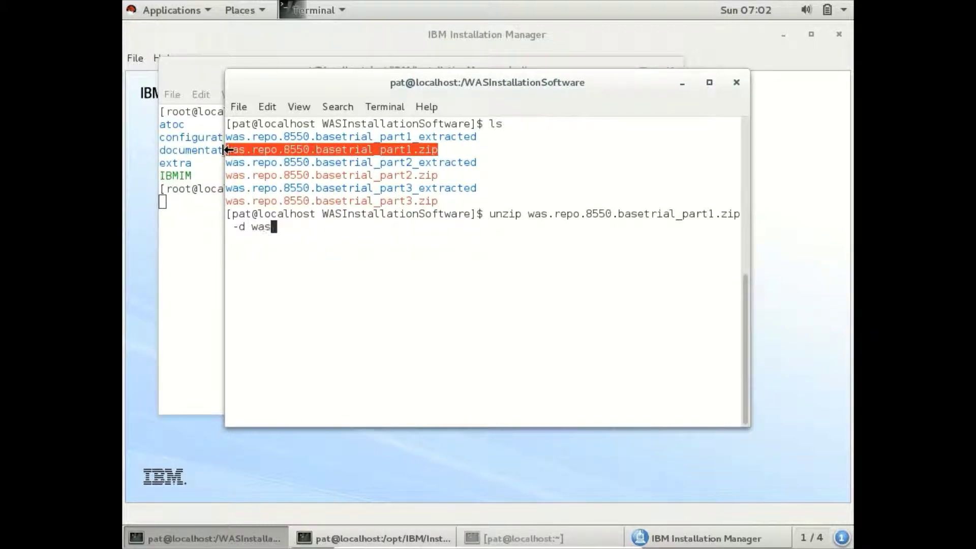
key("BackSpace")
key("BackSpace")
key("BackSpace")
key("BackSpace")
key("BackSpace")
key("BackSpace")
key("BackSpace")
key("BackSpace")
key("BackSpace")
key("BackSpace")
key("BackSpace")
key("BackSpace")
key("BackSpace")
key("BackSpace")
key("BackSpace")
key("BackSpace")
key("BackSpace")
key("BackSpace")
key("BackSpace")
key("BackSpace")
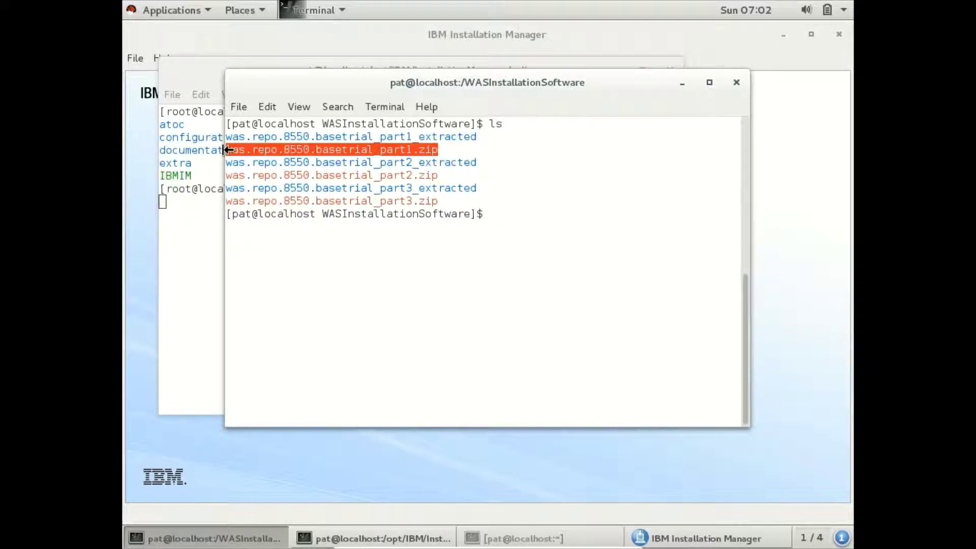
Step: Change into was.repo.8550.basetrial_part1_extracted and list its contents
type("w")
key("BackSpace")
type("cd was")
key("Tab")
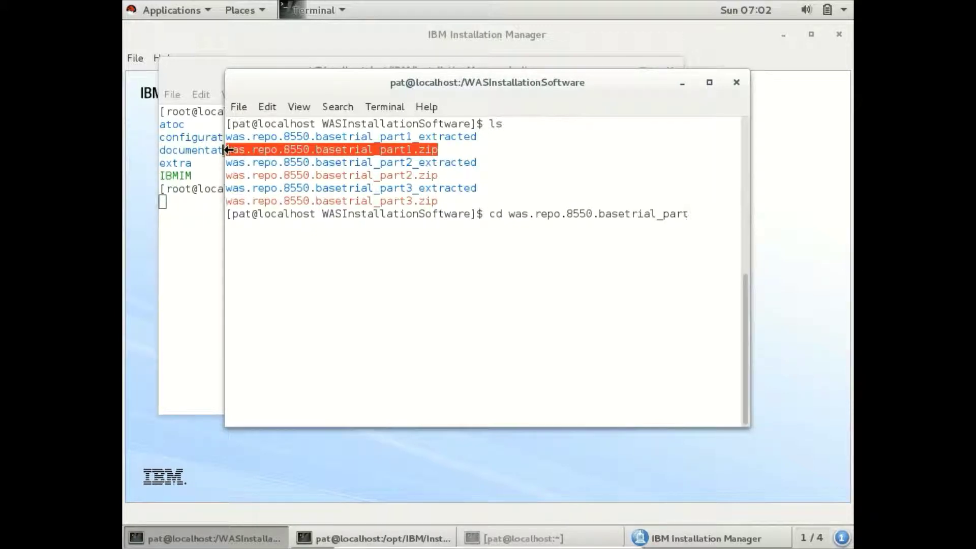
type("1")
key("Tab")
key("Return")
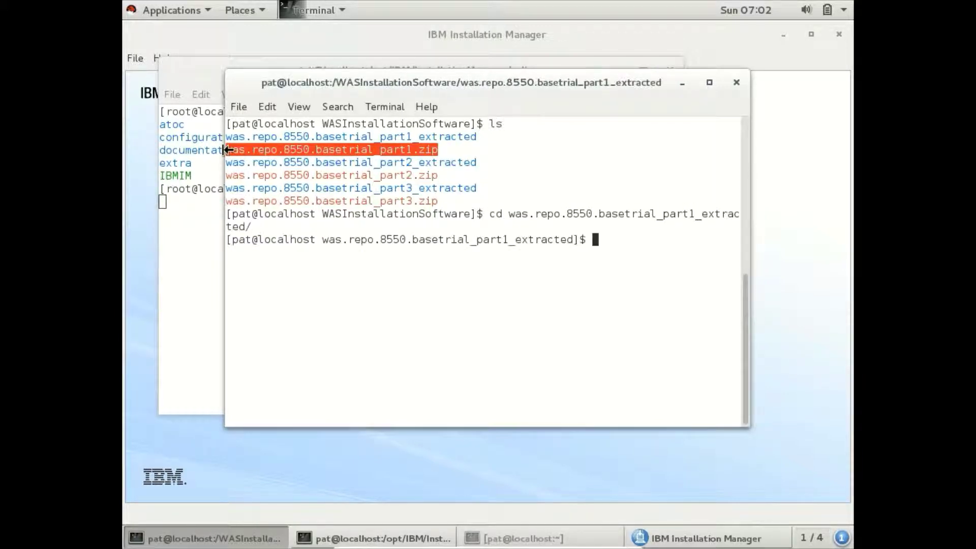
type("ls")
key("Return")
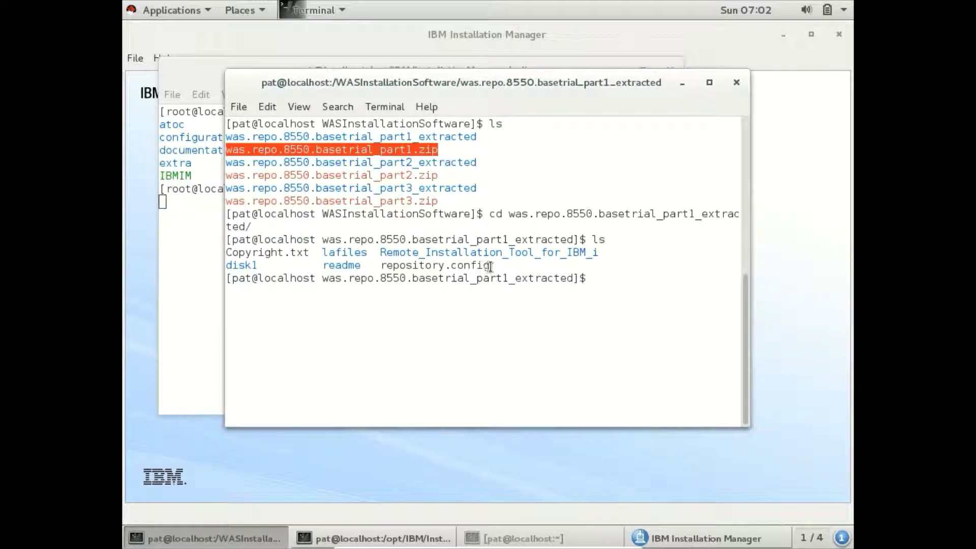
Step: Highlight repository.config, print the folder's path with pwd, and begin a cp command
left_click_drag(490, 266, 382, 266)
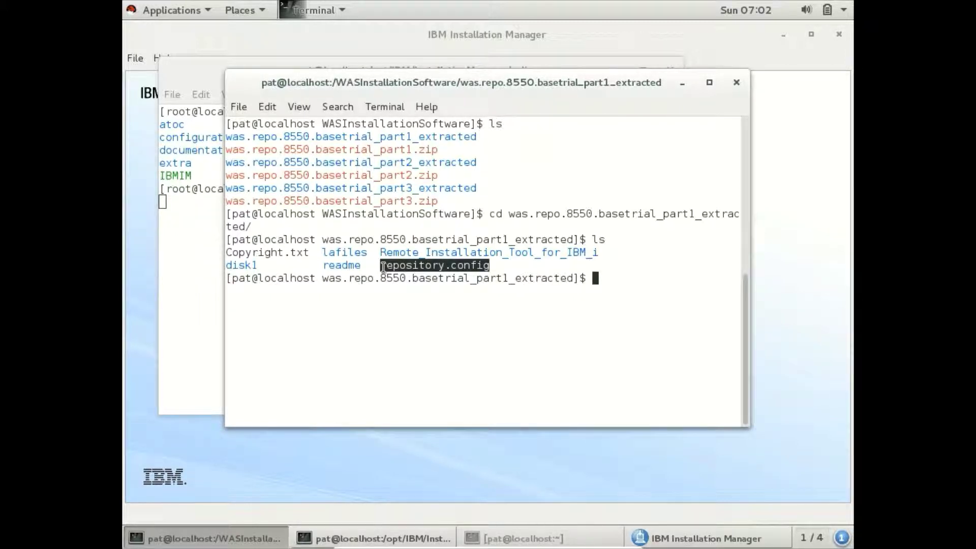
left_click(638, 276)
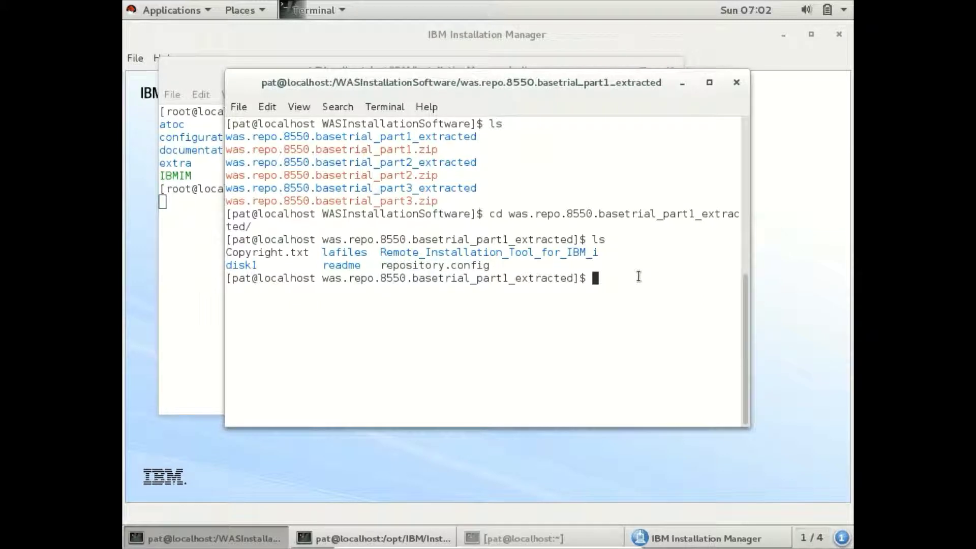
type("pwd")
key("Return")
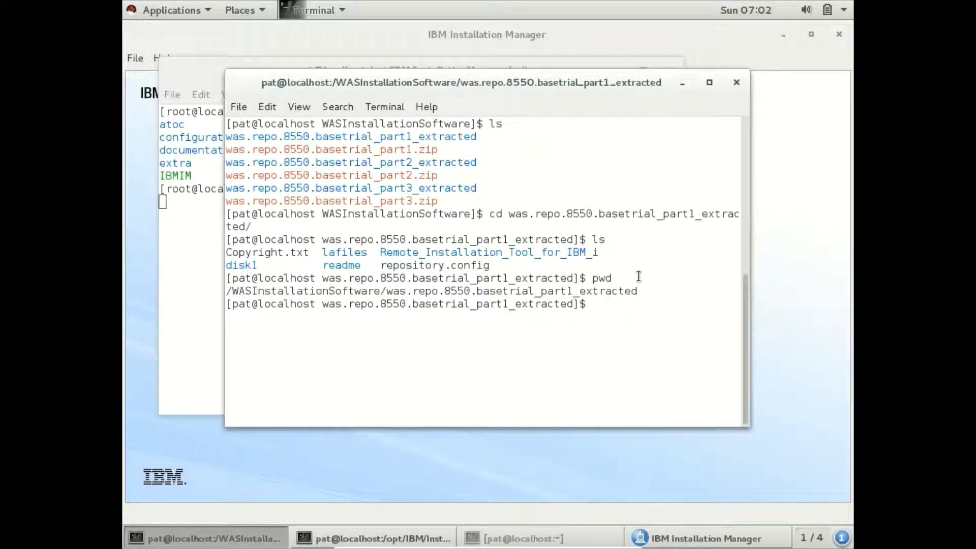
type("cp")
Step: Paste the pwd path after cp and complete it to repository.config
left_click_drag(637, 290, 222, 290)
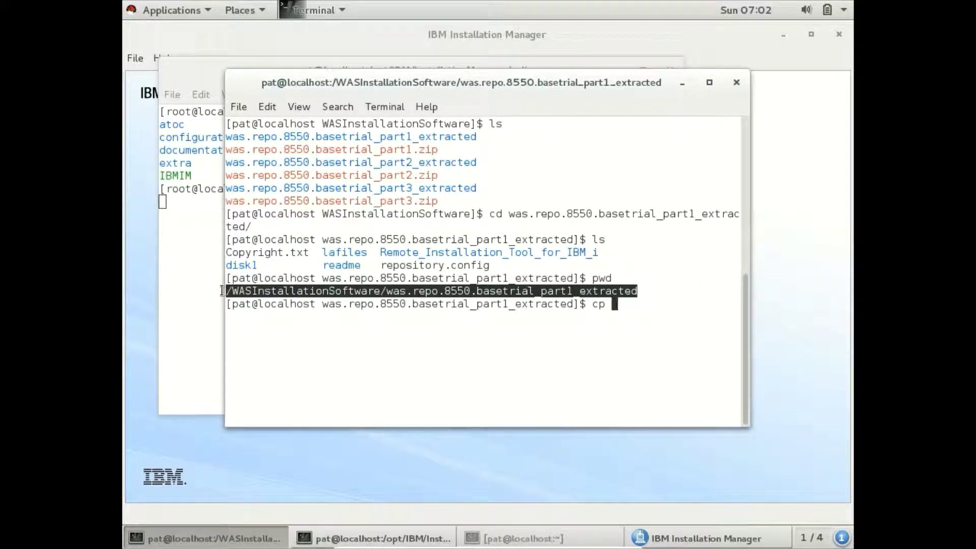
right_click(241, 296)
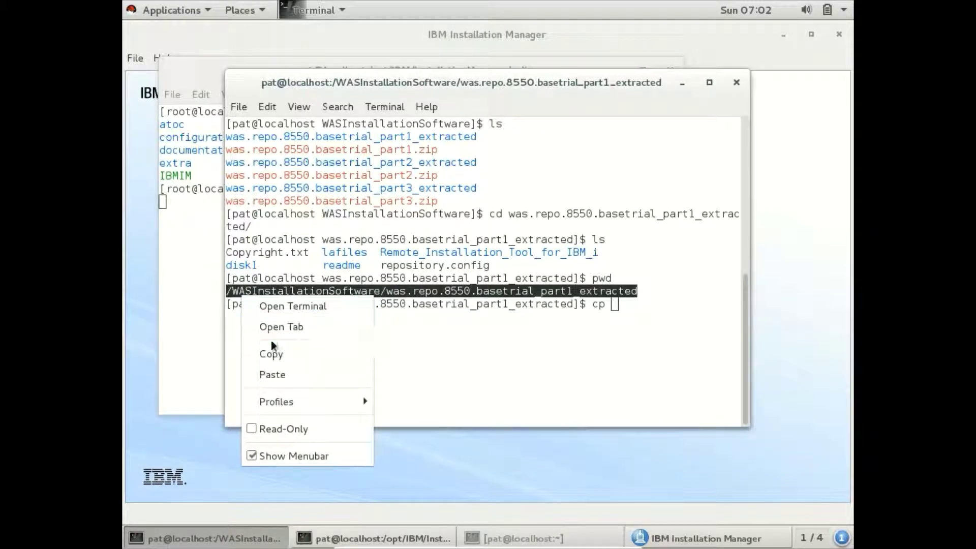
left_click(271, 354)
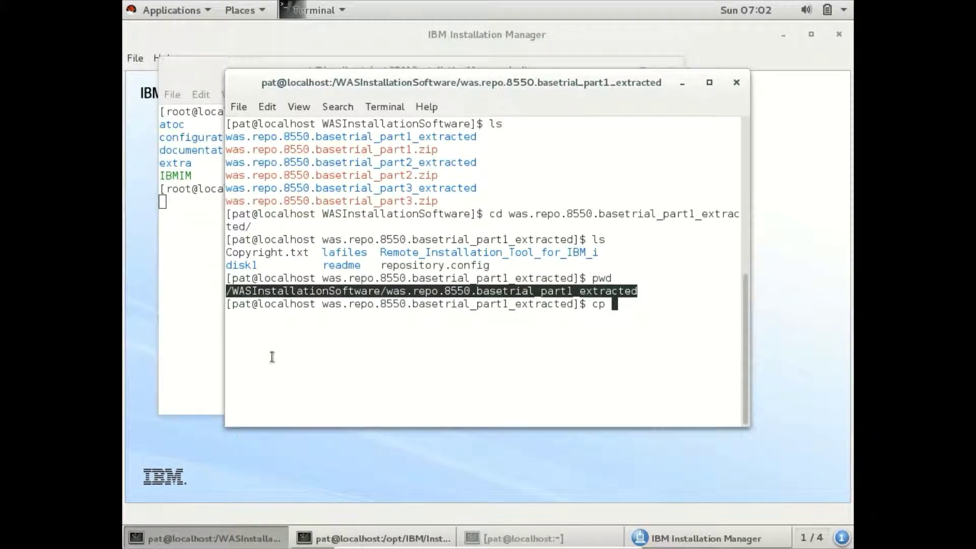
right_click(580, 359)
left_click(624, 265)
type("/WASInstallationSoftware/was.")
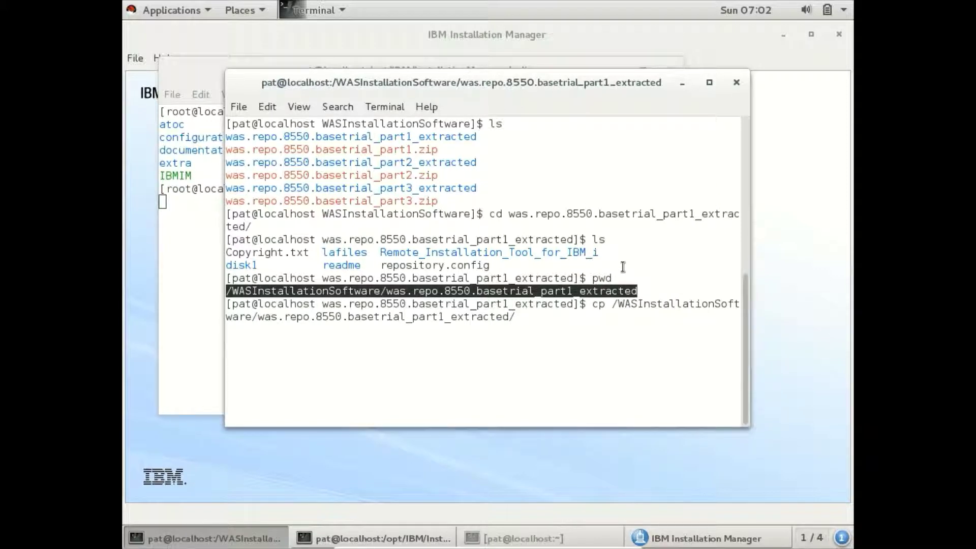
type("rep")
key("Tab")
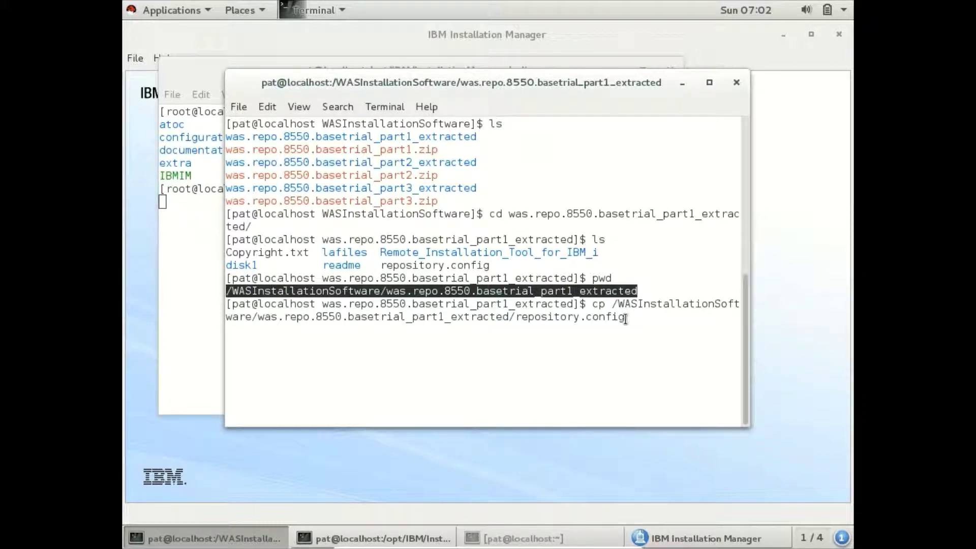
Step: Copy the full repository.config path to the clipboard
left_click_drag(625, 318, 616, 306)
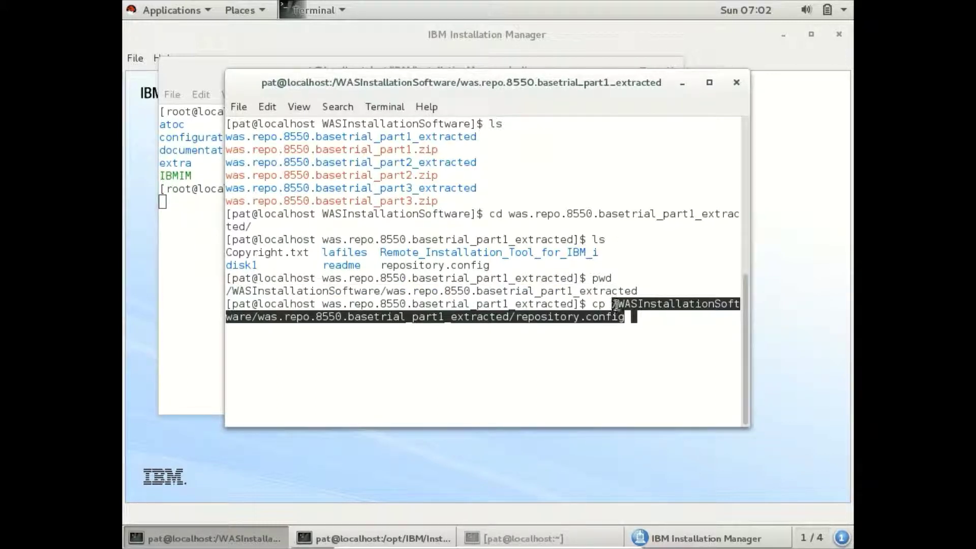
right_click(617, 305)
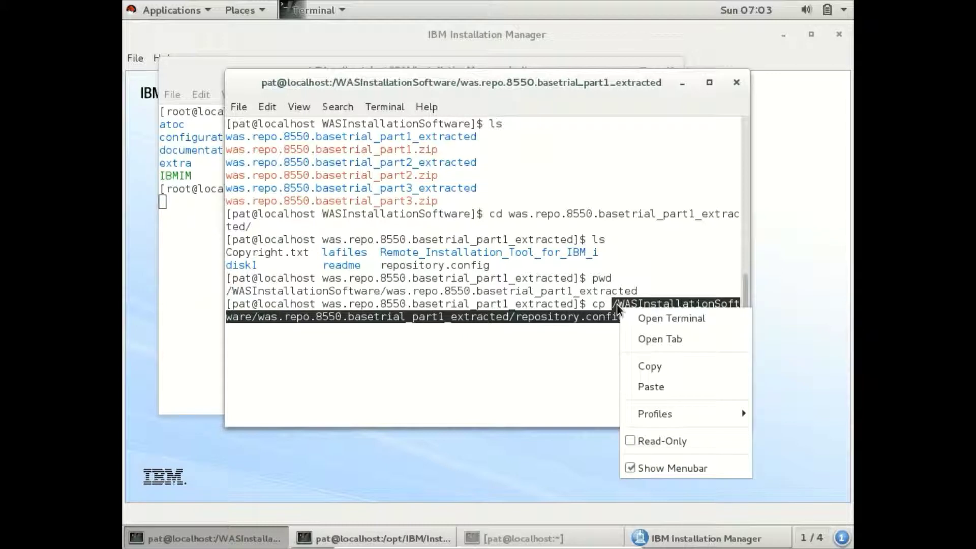
left_click(649, 370)
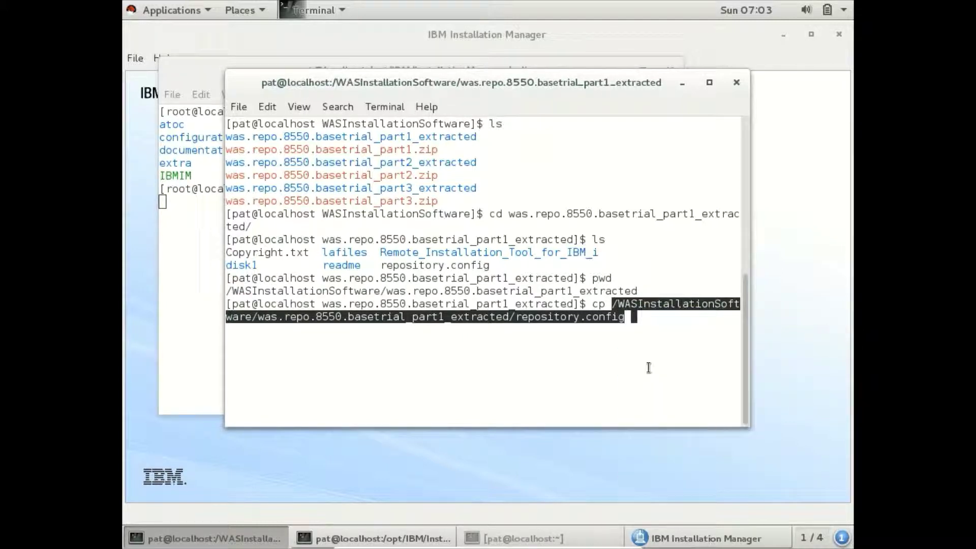
Step: Bring Installation Manager forward and open its Preferences from the File menu
left_click(699, 542)
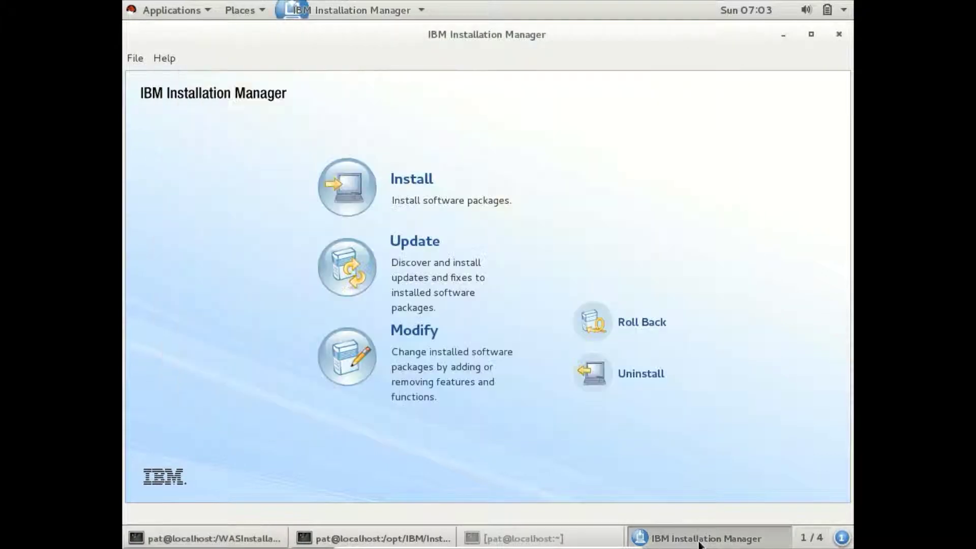
left_click(136, 58)
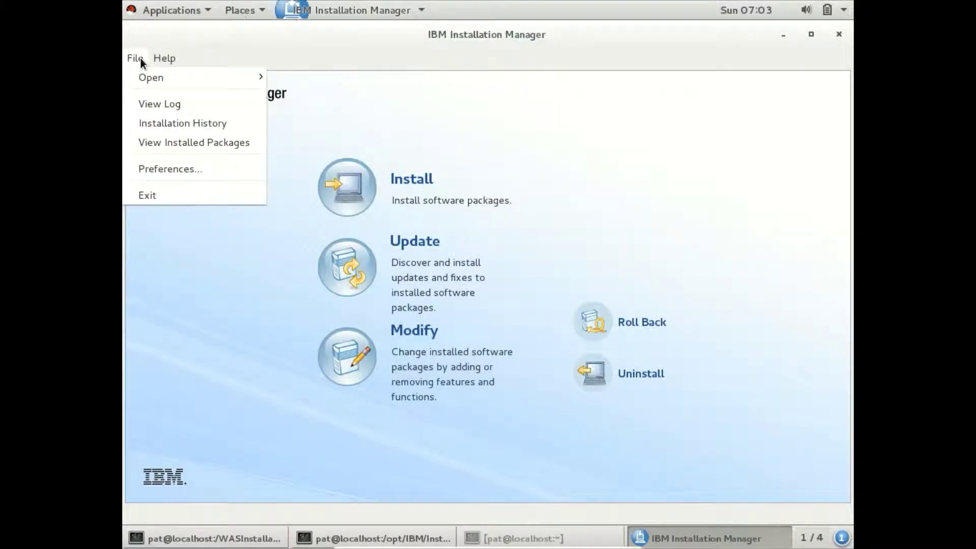
key("Down")
key("Right")
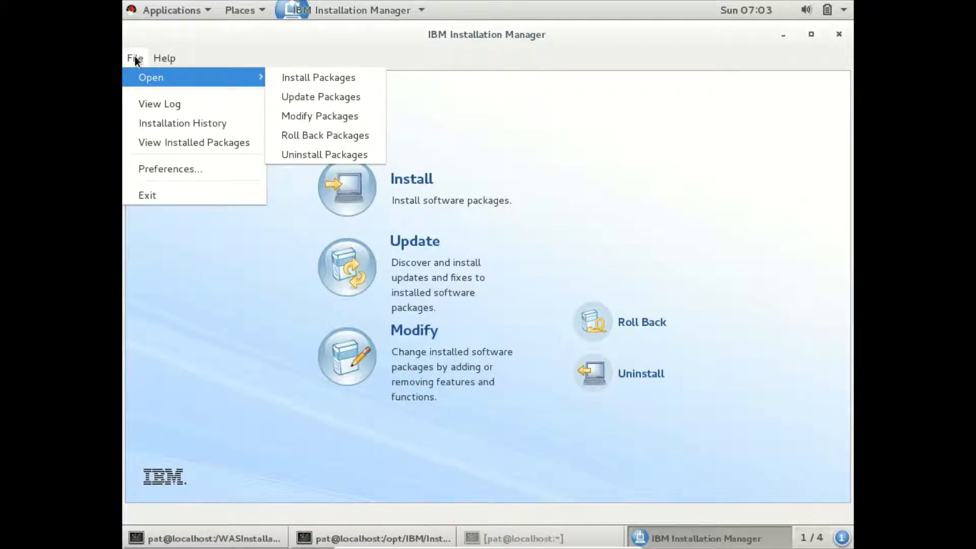
left_click(136, 57)
left_click(135, 57)
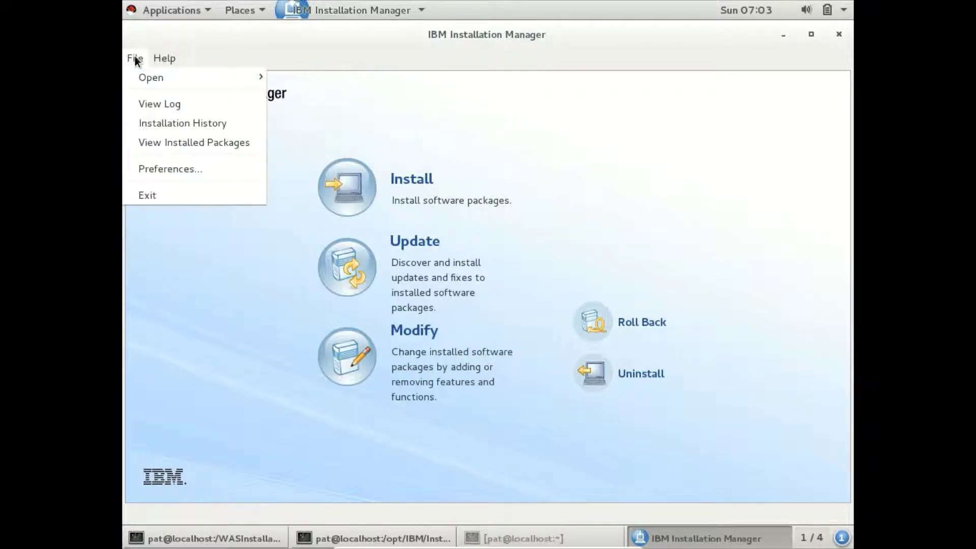
left_click(161, 168)
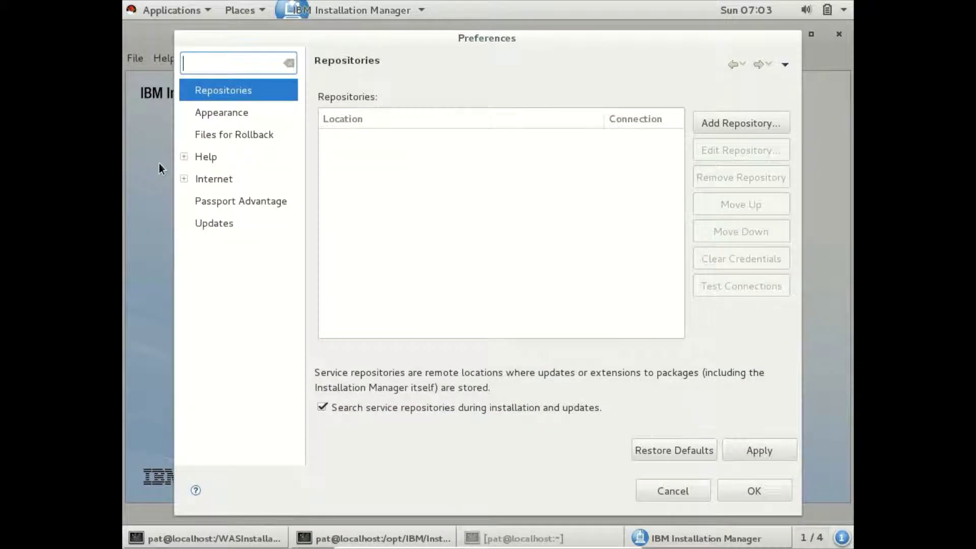
Step: Add the pasted part1 repository.config as a repository, test its connection, and apply
left_click(741, 123)
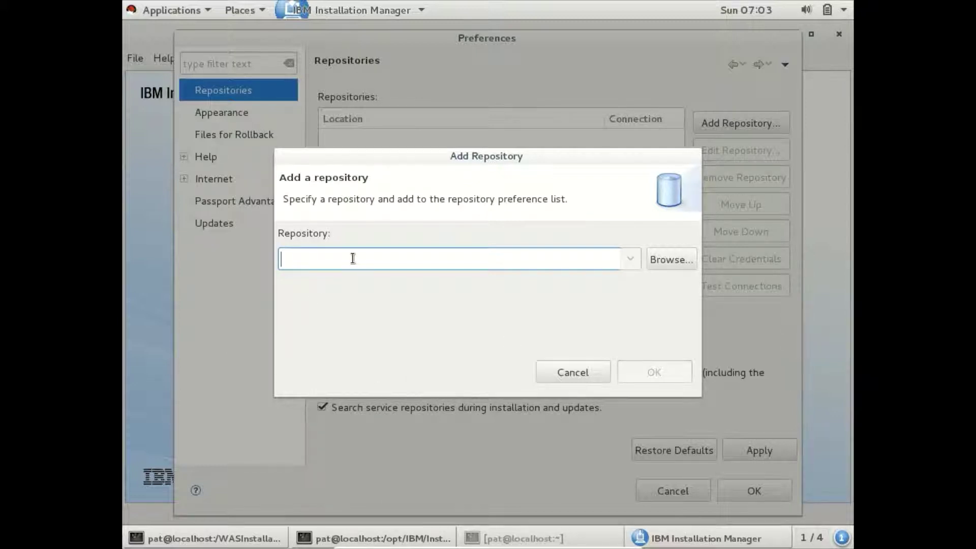
key("ctrl+v")
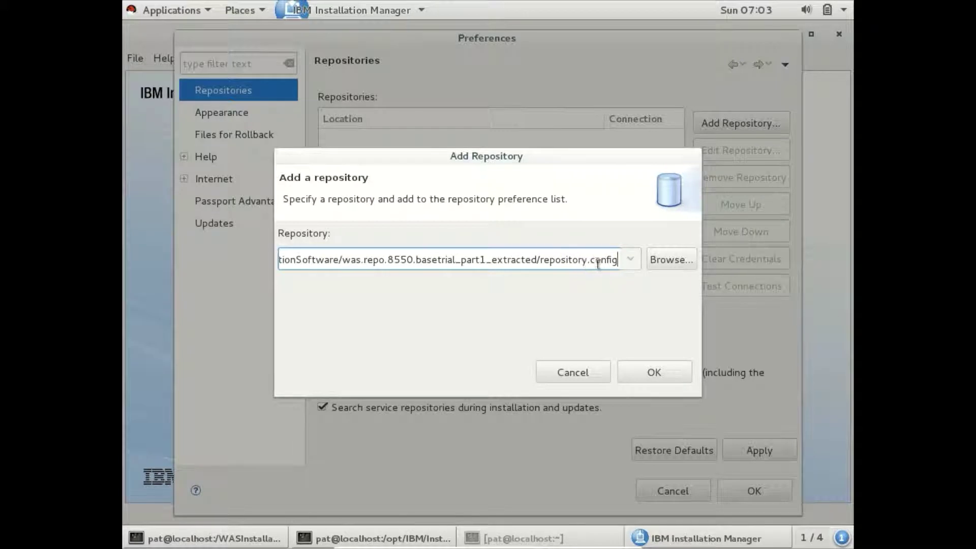
left_click(648, 374)
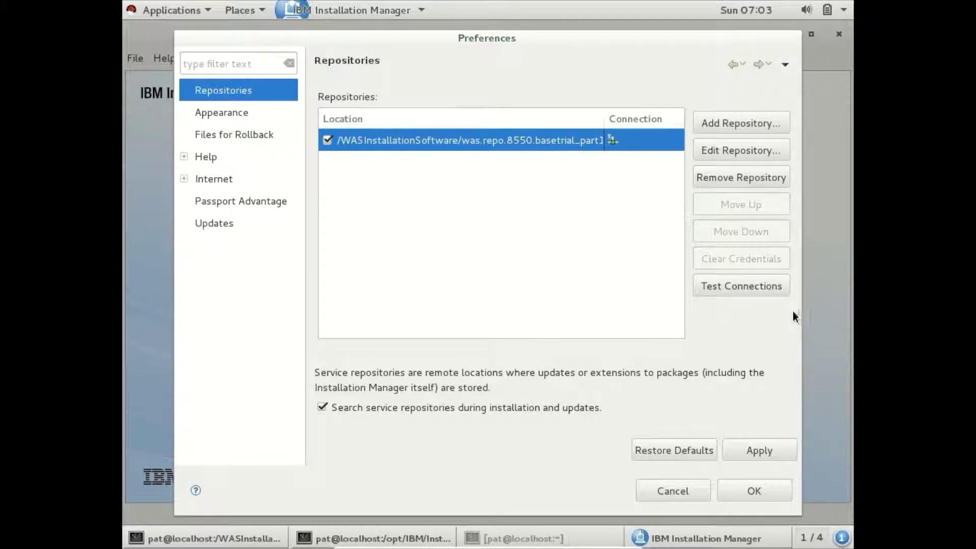
left_click(738, 287)
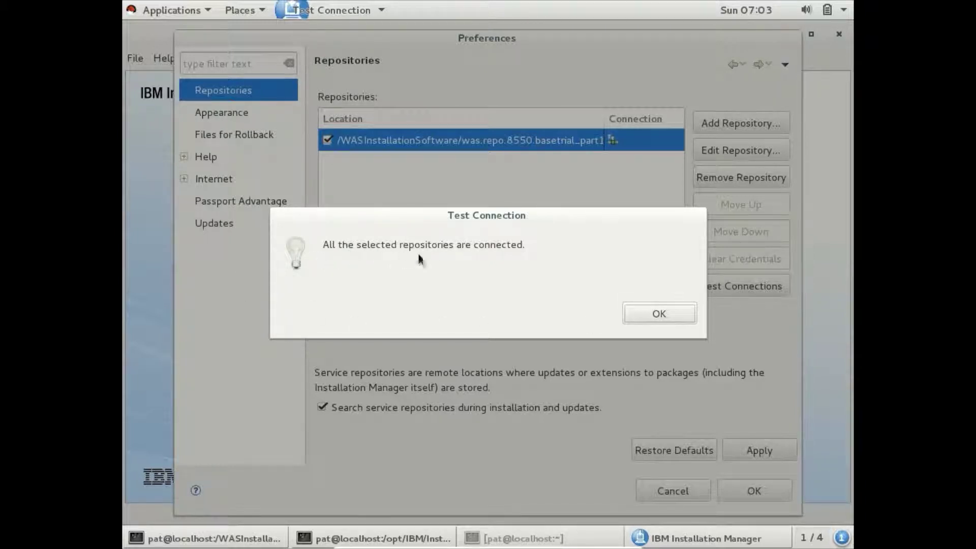
left_click(658, 313)
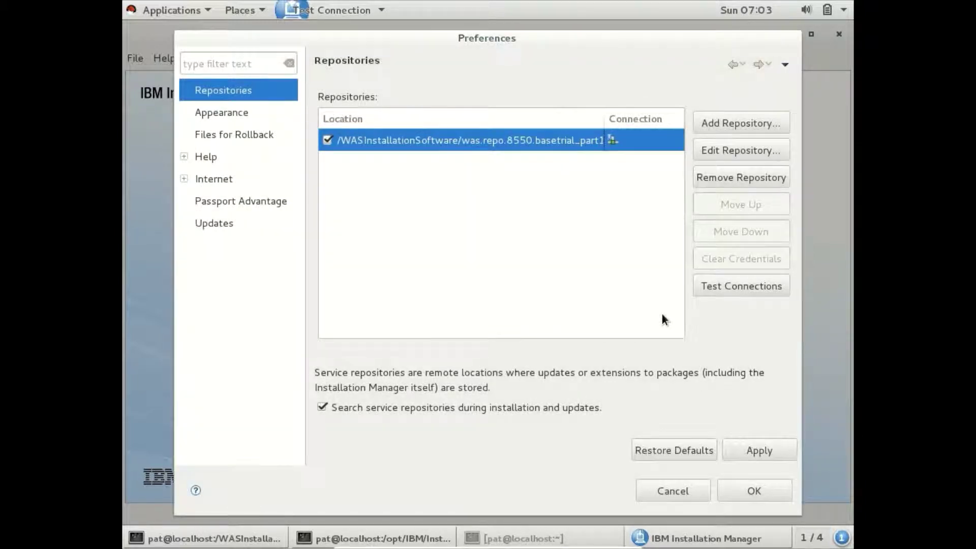
left_click(778, 447)
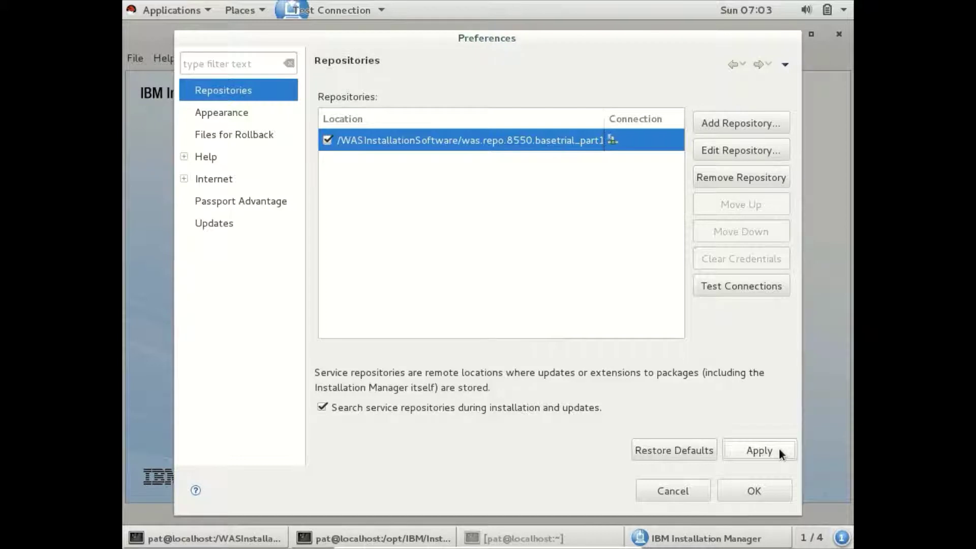
left_click(739, 491)
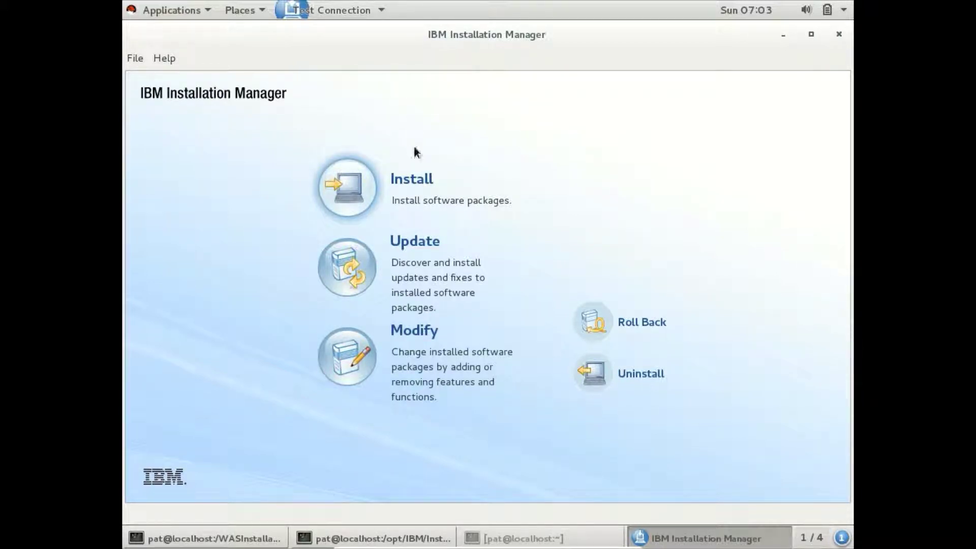
Step: Start Install, check WebSphere Application Server Trial version 8.5.5.0, and proceed to prerequisite validation
left_click(413, 184)
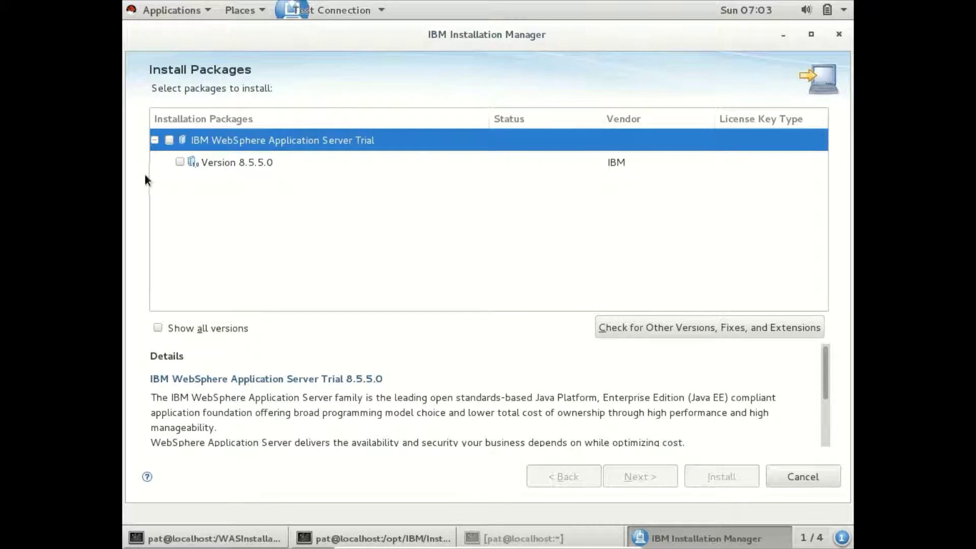
left_click(180, 161)
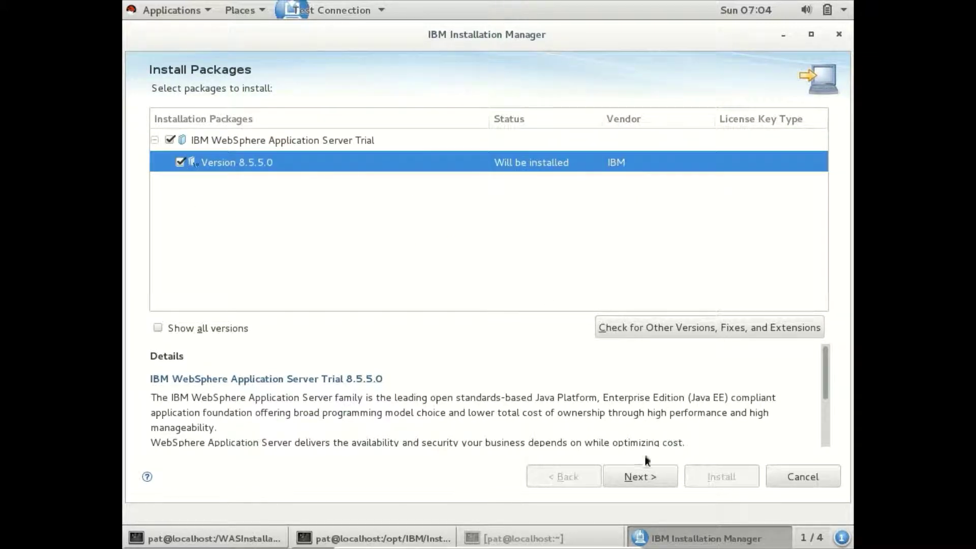
left_click(636, 476)
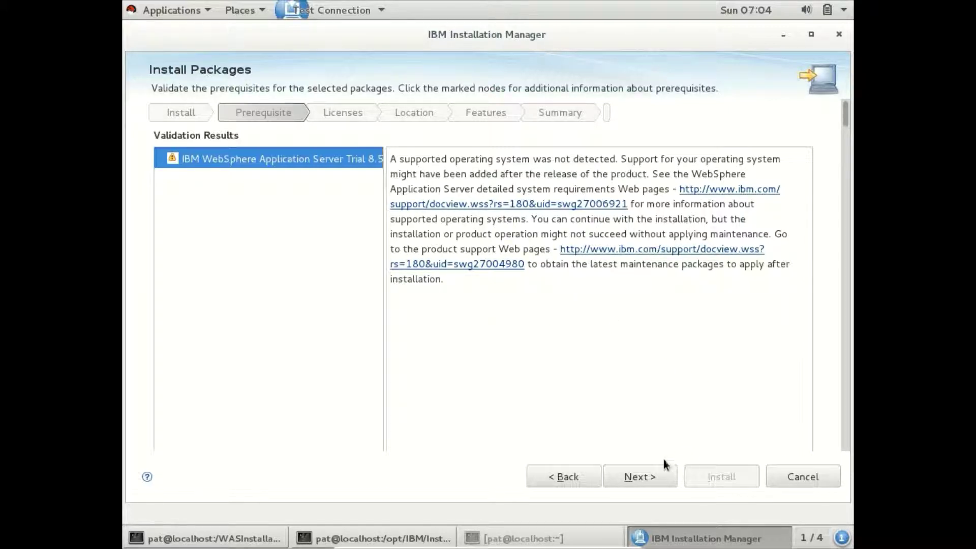
Step: Accept the license agreement and advance to the Shared Resources page at /opt/IBM/IMShared
left_click(639, 476)
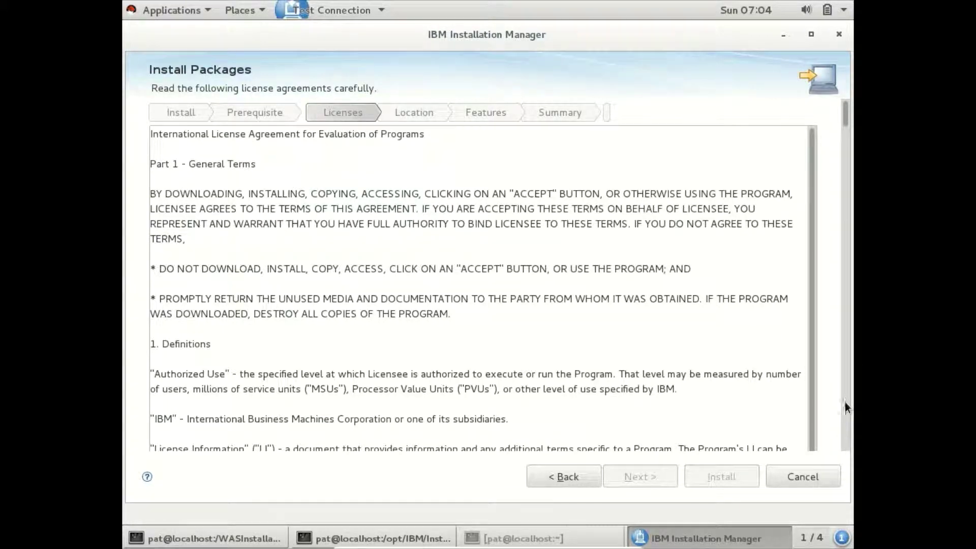
left_click(846, 419)
scroll(846, 421, "up", 1)
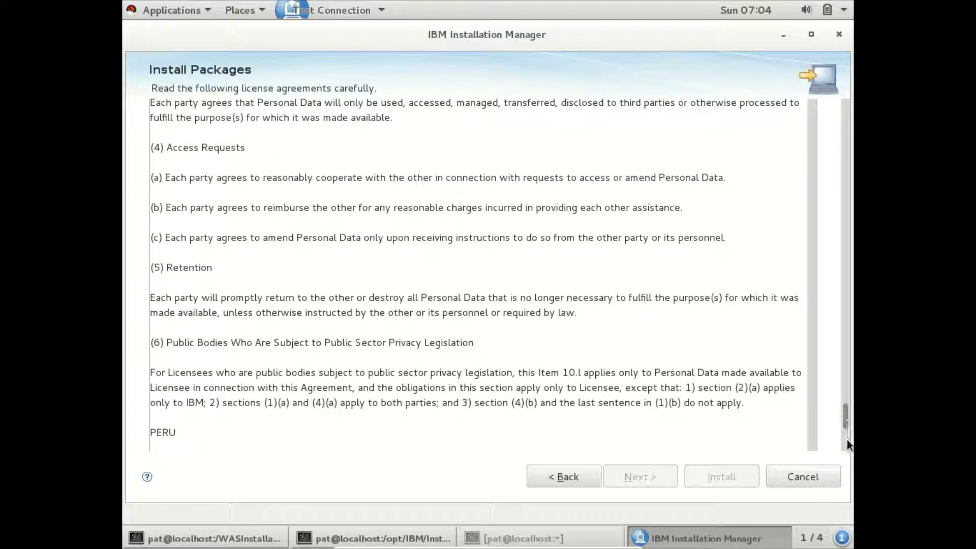
left_click(847, 440)
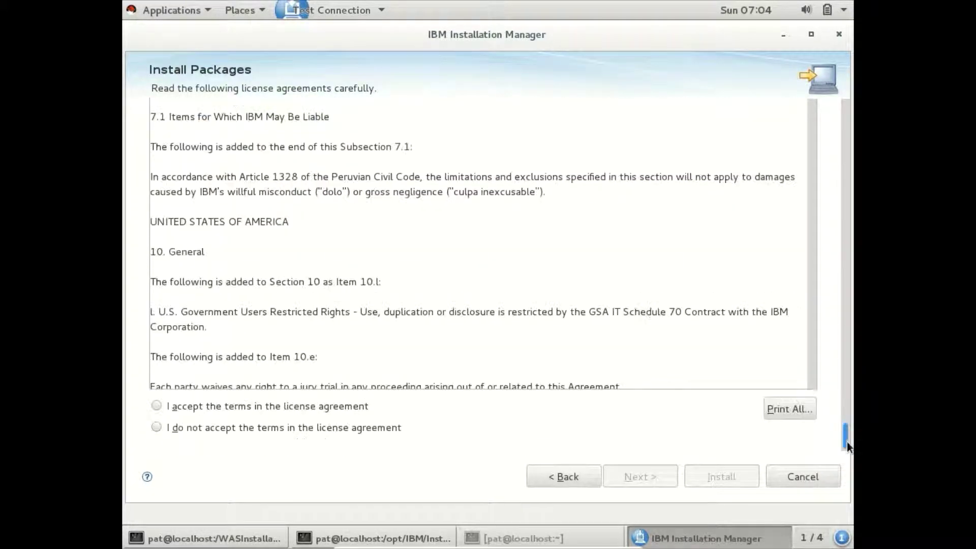
left_click(158, 406)
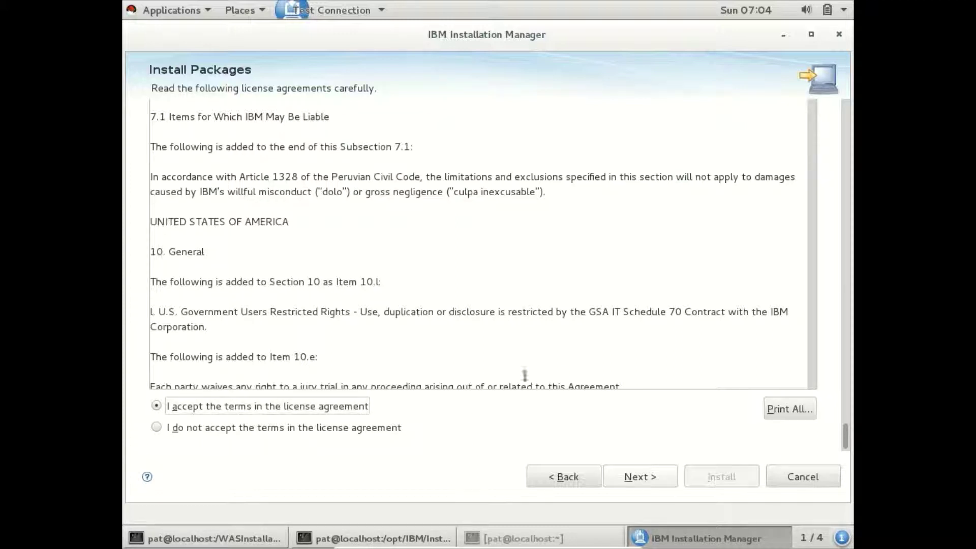
left_click(641, 476)
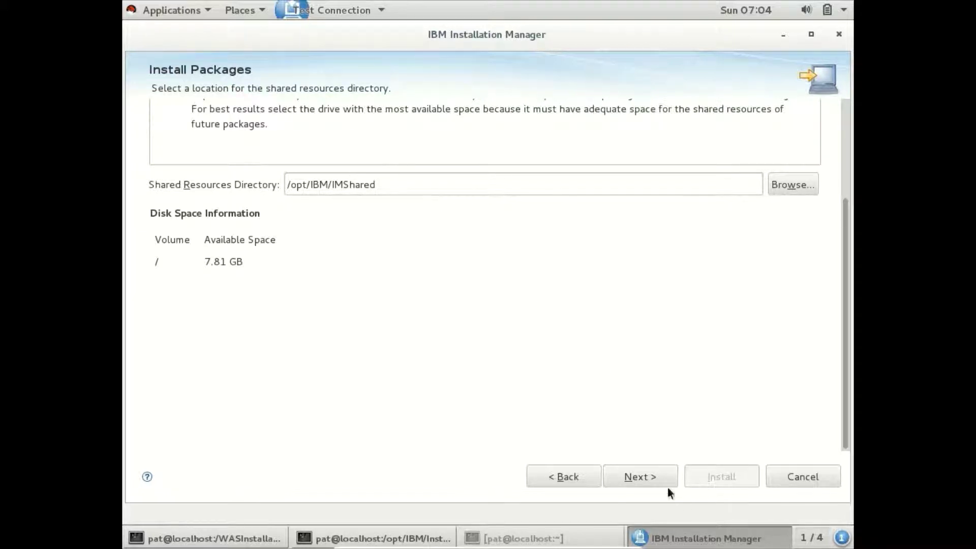
Step: Keep /opt/IBM/WebSphere/AppServer, English only, and default features with 64-bit SDK, then continue
left_click(655, 480)
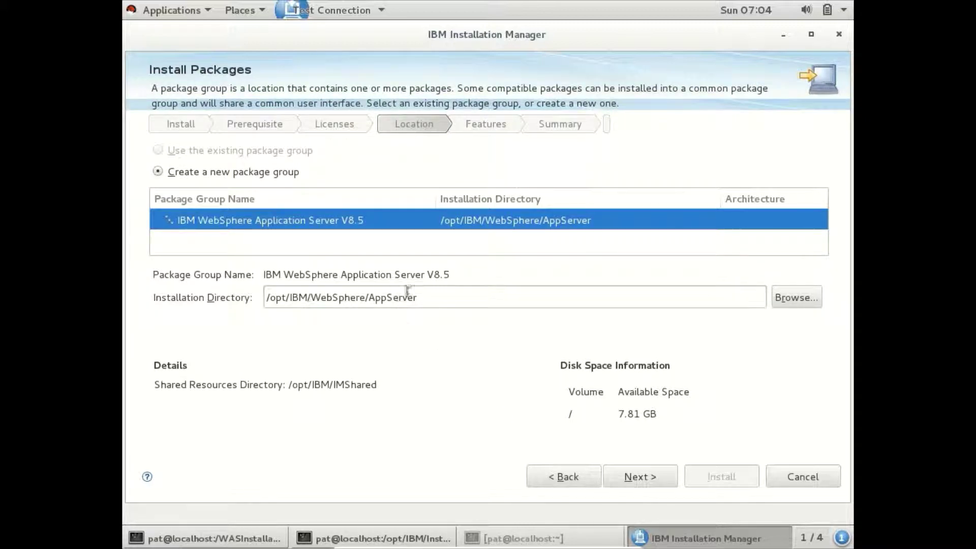
left_click_drag(427, 298, 246, 296)
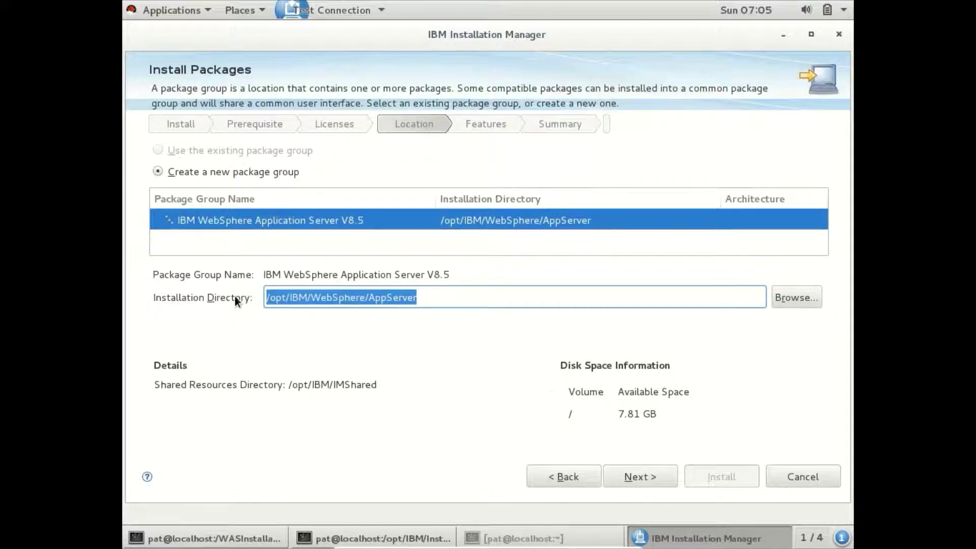
left_click(643, 472)
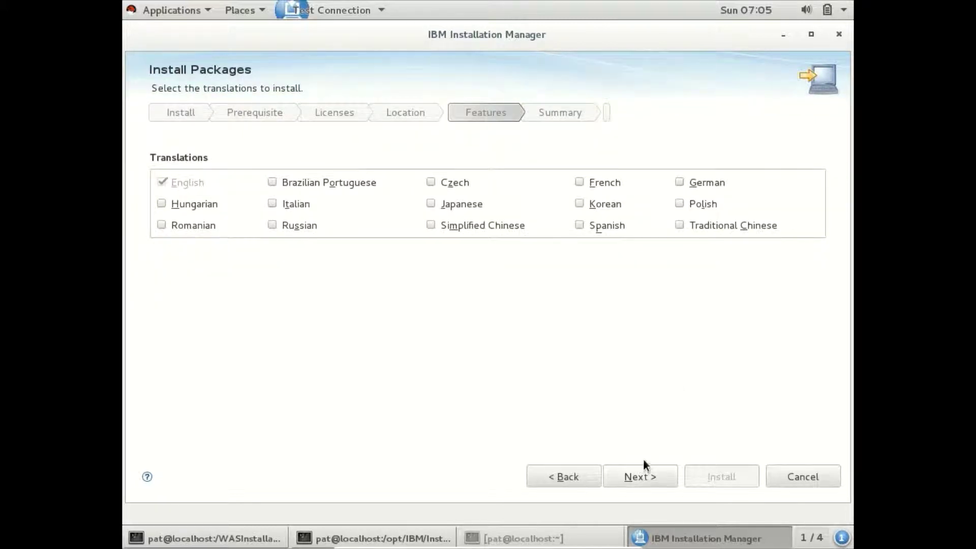
left_click(641, 472)
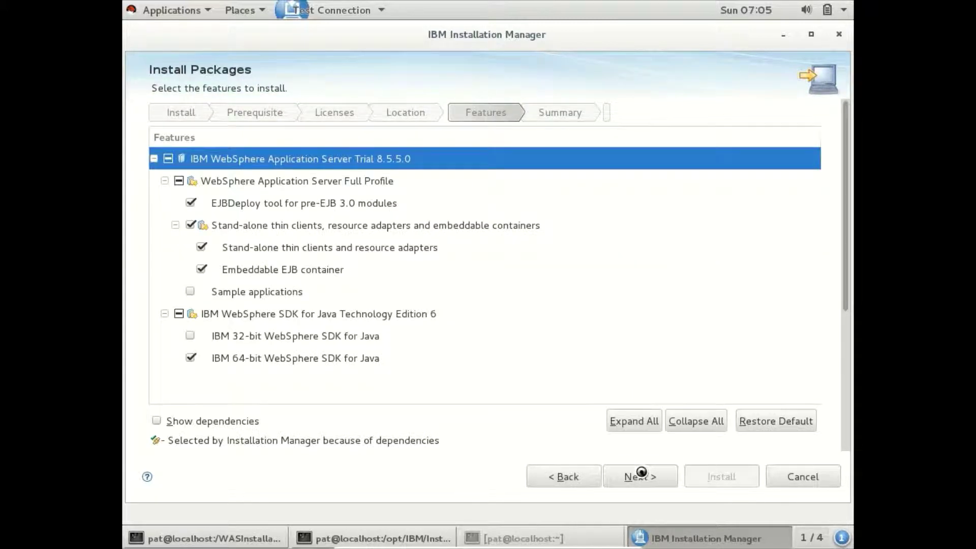
left_click(641, 473)
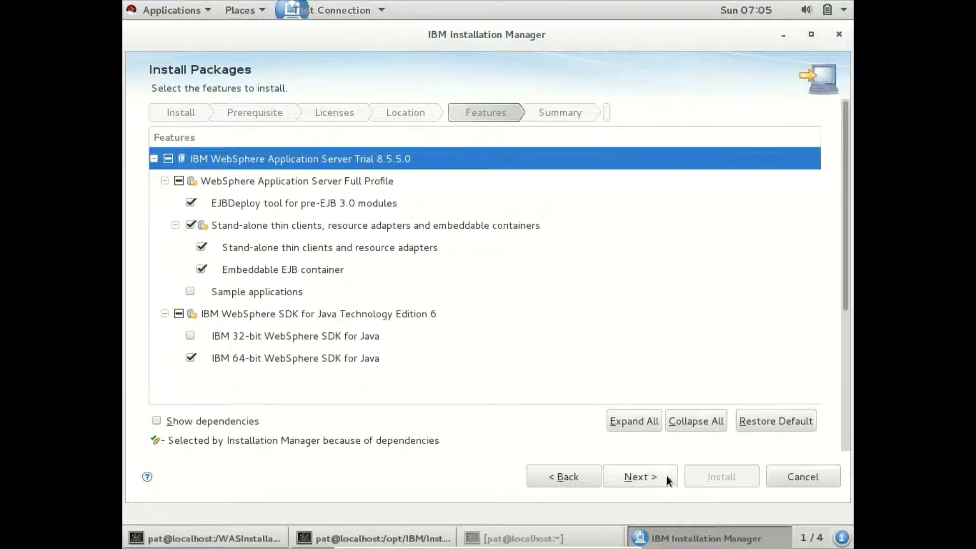
left_click(638, 476)
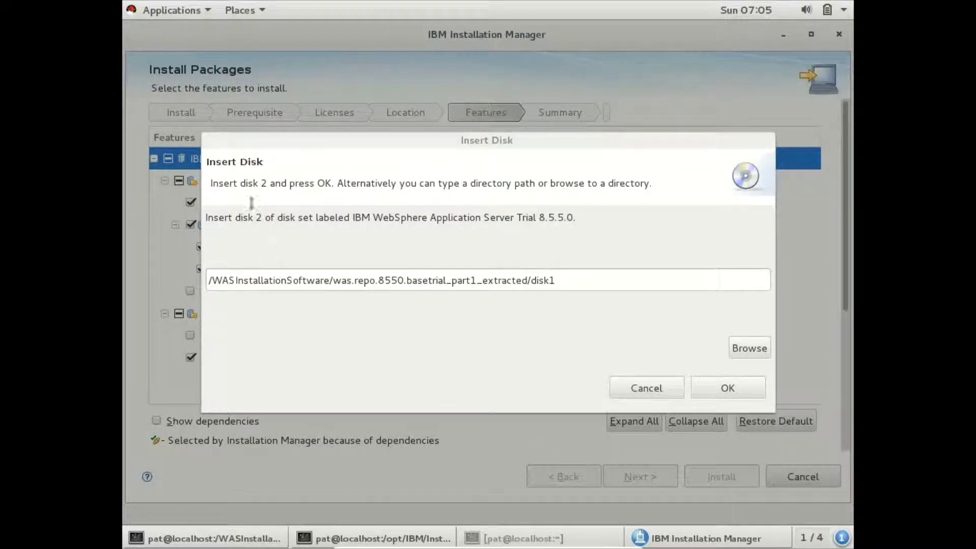
Step: Focus the disk 2 prompt, then return to the software folder terminal
left_click(262, 216)
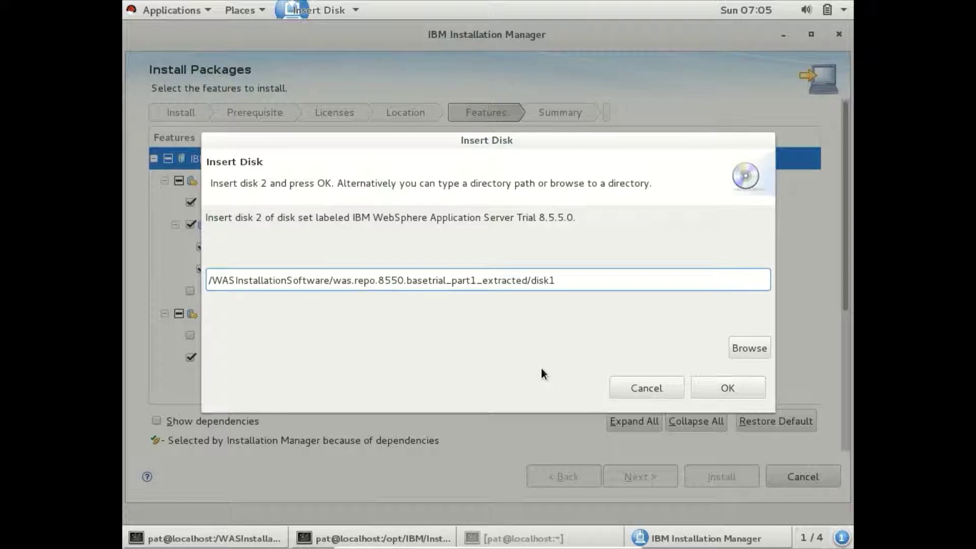
left_click(252, 540)
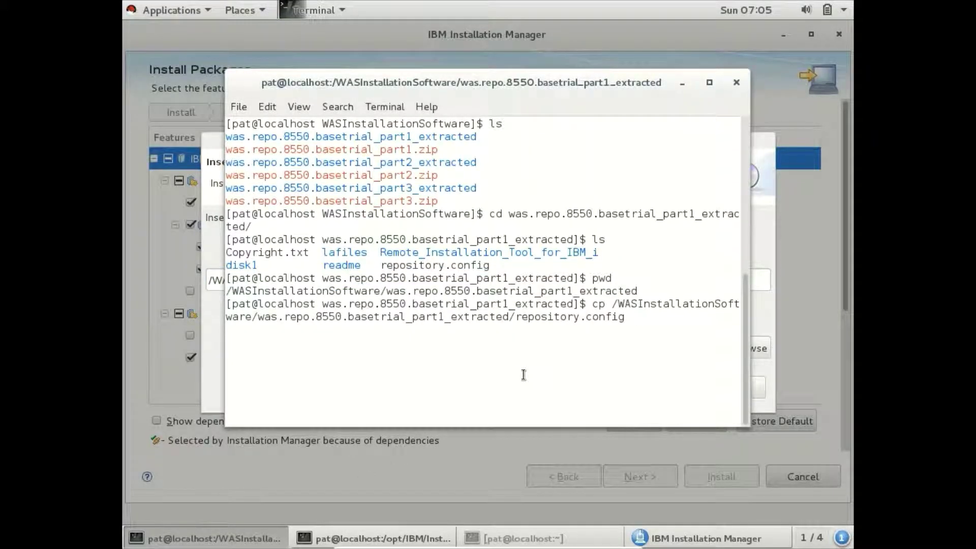
Step: Cancel the unfinished copy command and list the WASInstallationSoftware folder
key("ctrl+c")
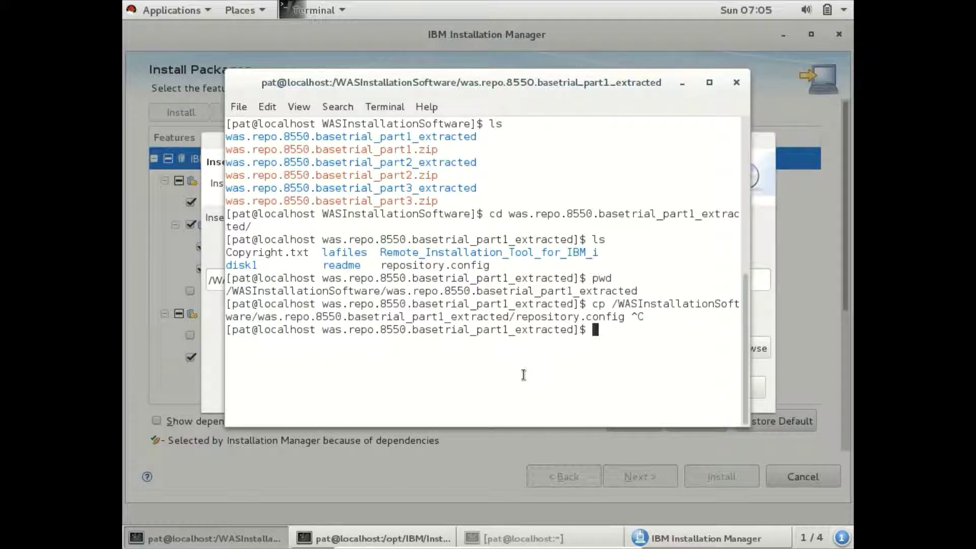
type("cd ..")
key("Return")
type("l")
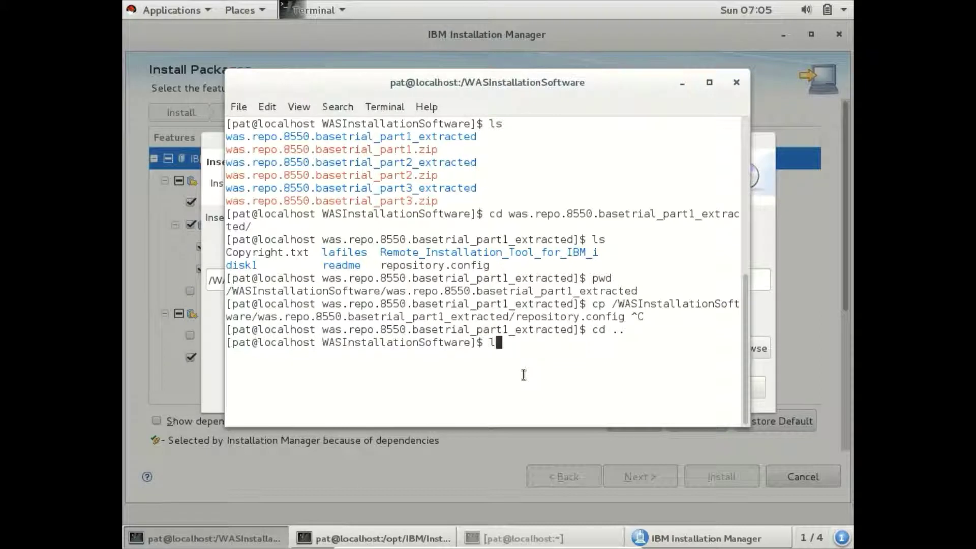
type("s")
key("Return")
Step: Move into was.repo.8550.basetrial_part2_extracted and list its contents
type("cd w")
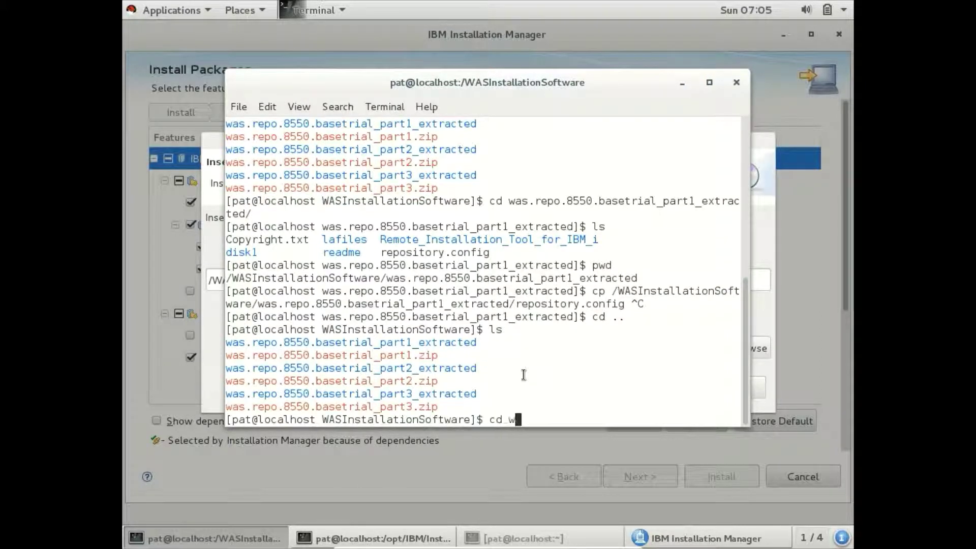
key("Tab")
type("2")
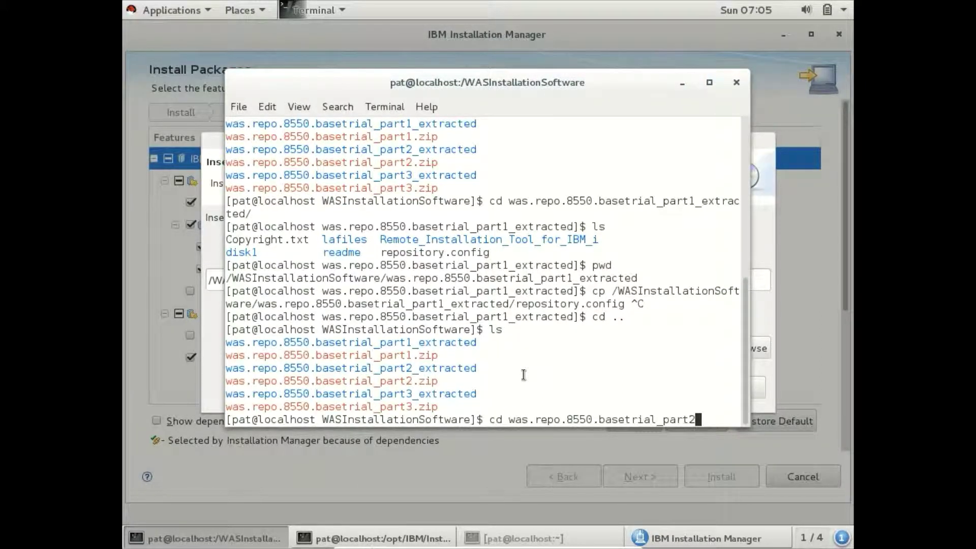
key("Tab")
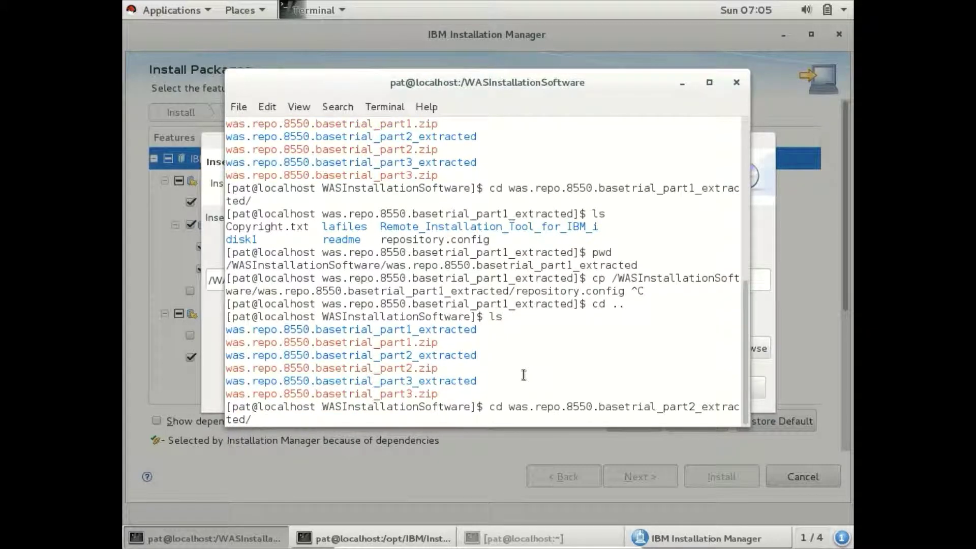
key("Return")
type("ls")
key("Return")
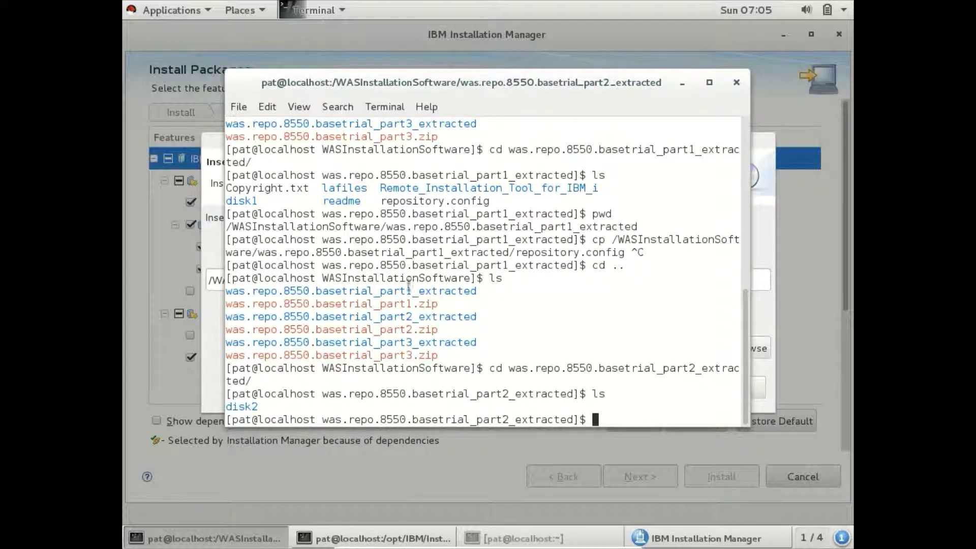
double_click(401, 329)
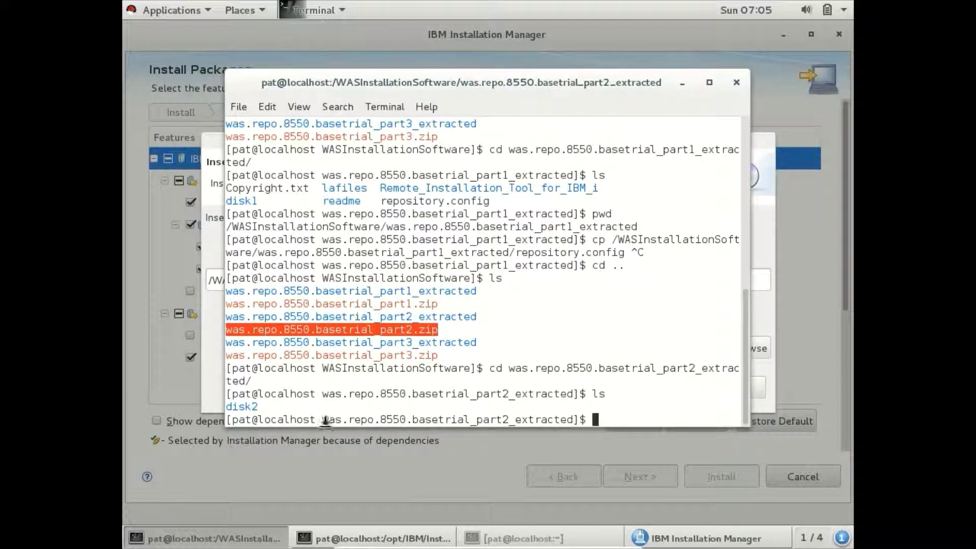
left_click(395, 380)
Step: Enter the disk2 folder and print its full path with pwd
type("cd d")
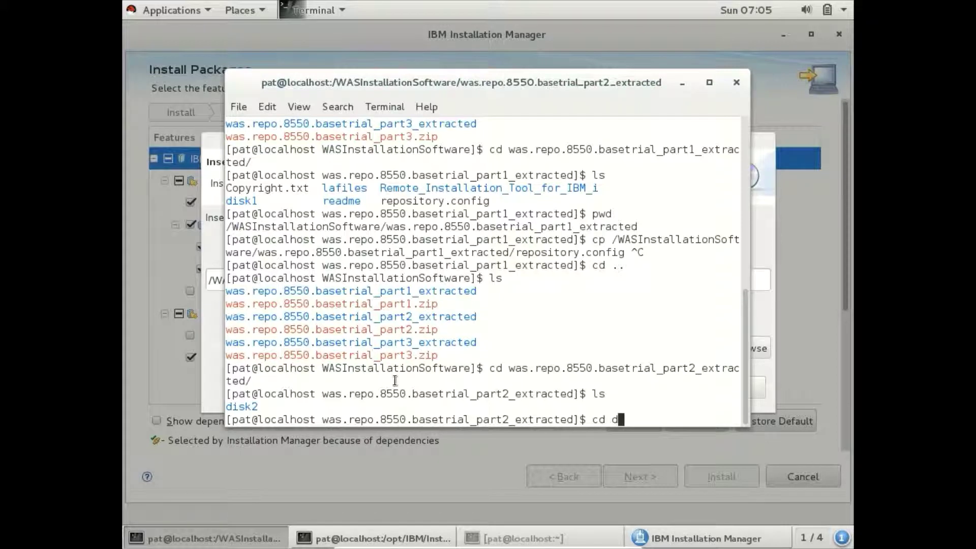
key("Tab")
key("Return")
type("pwd")
key("Return")
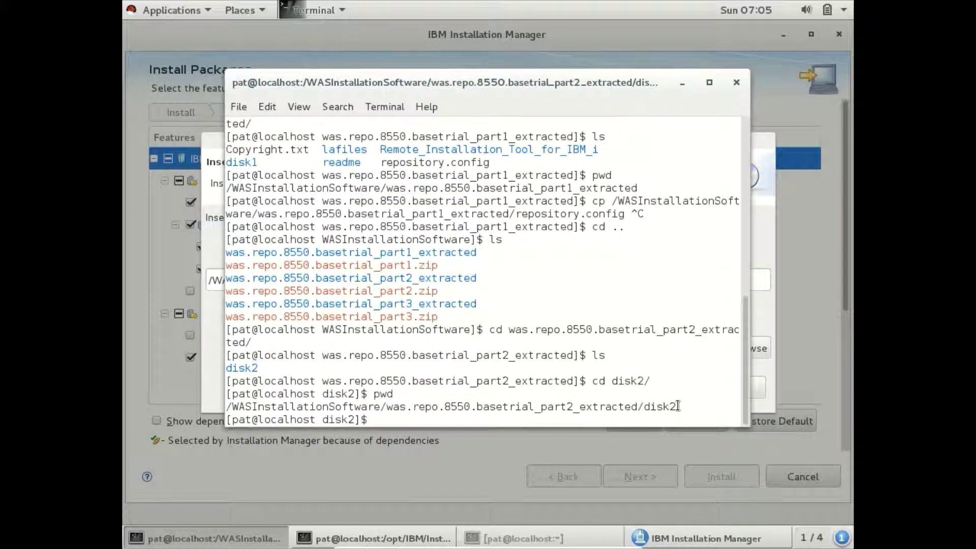
Step: Copy the printed part2_extracted/disk2 path and return to the installer's disk prompt
left_click_drag(678, 406, 229, 406)
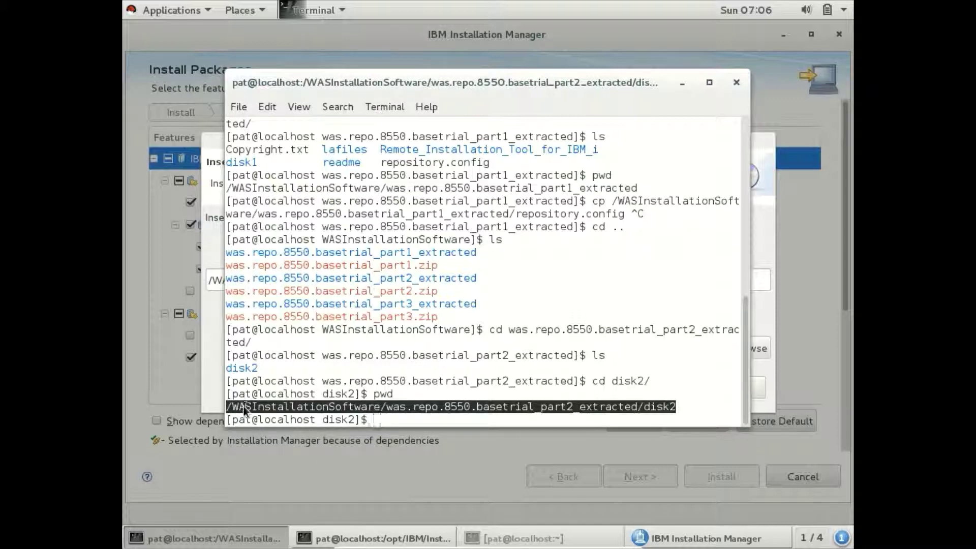
right_click(244, 406)
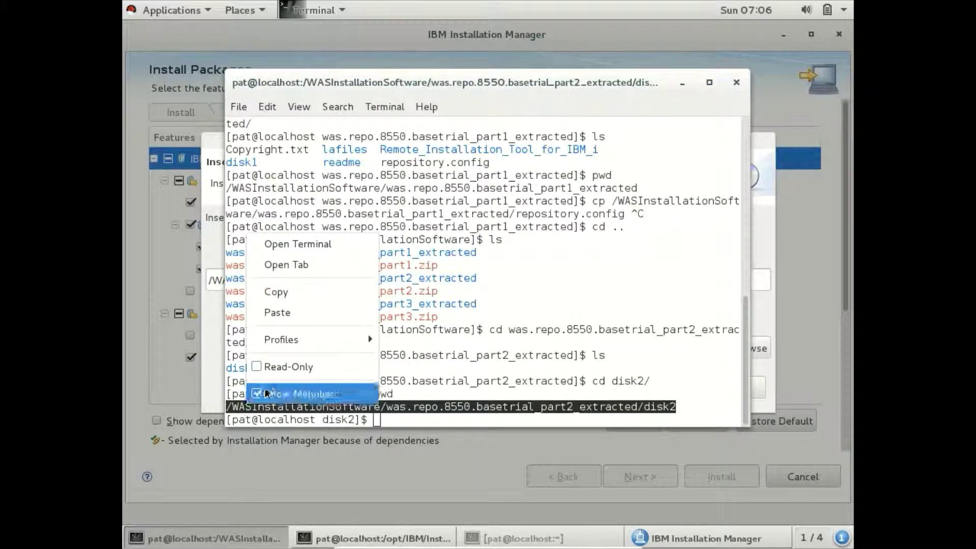
left_click(274, 294)
left_click_drag(437, 291, 210, 291)
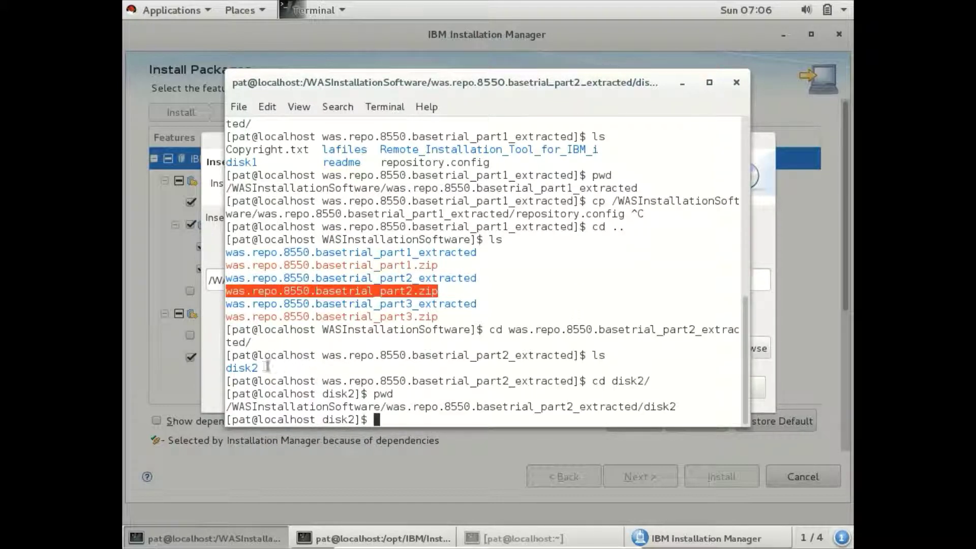
left_click(211, 345)
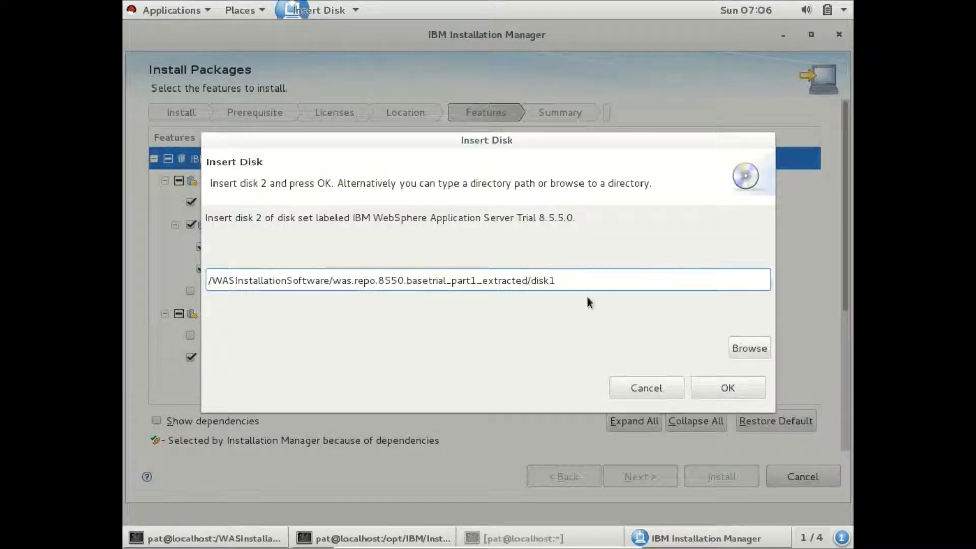
Step: Replace the old disk1 path with the copied part2_extracted/disk2 path plus a trailing /, and confirm
left_click(570, 279)
left_click_drag(570, 279, 276, 273)
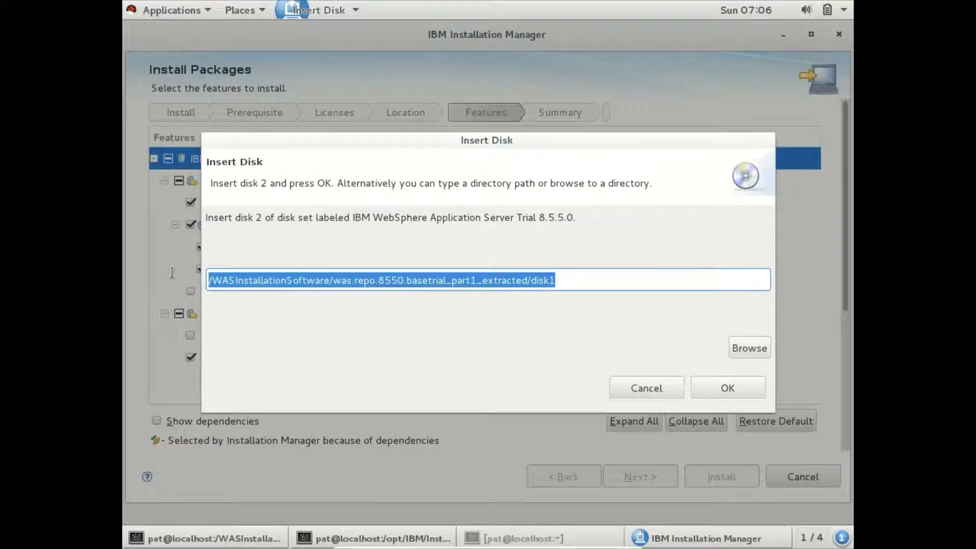
key("ctrl+v")
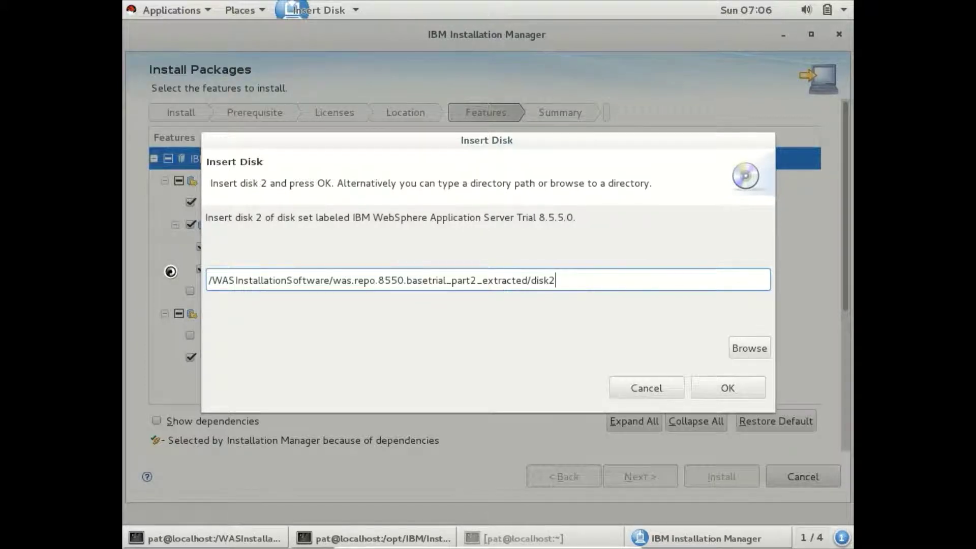
type("/")
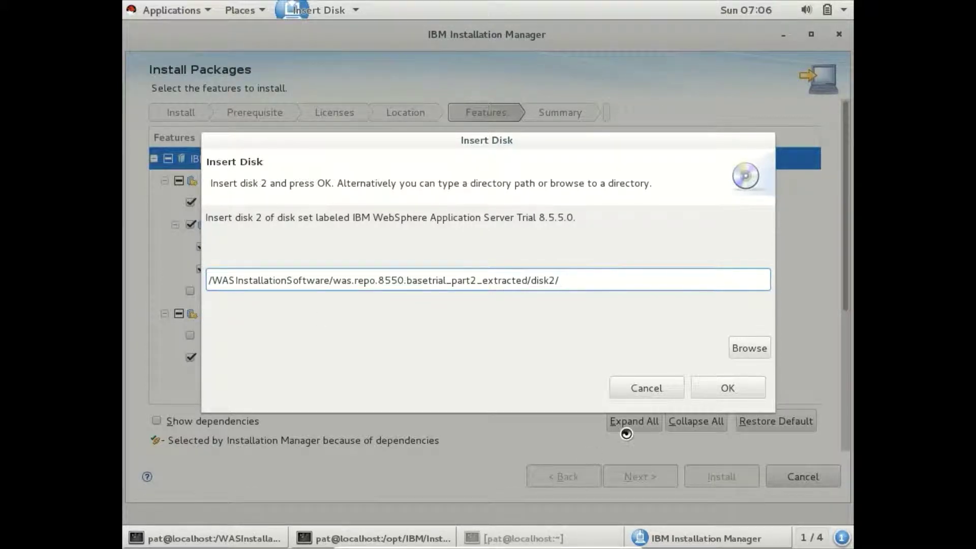
left_click(744, 382)
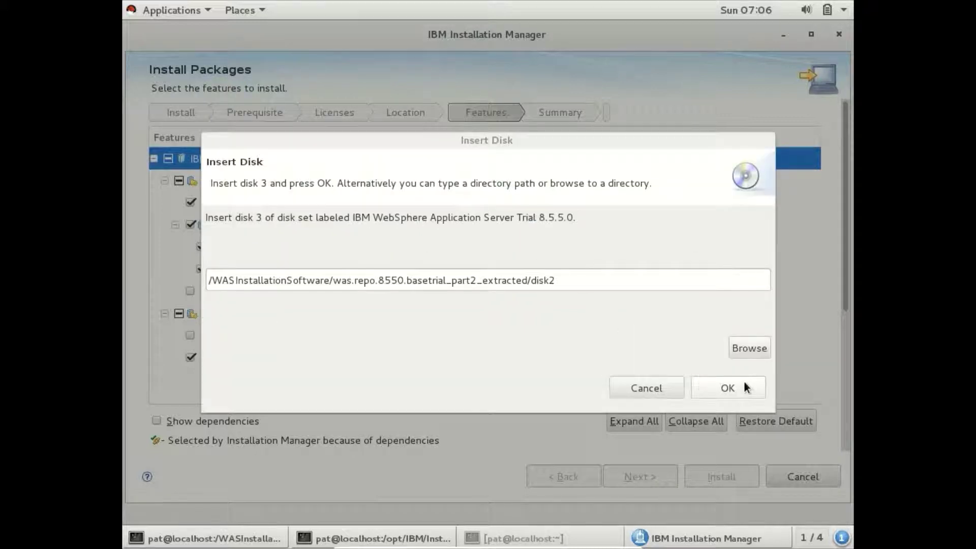
left_click(252, 218)
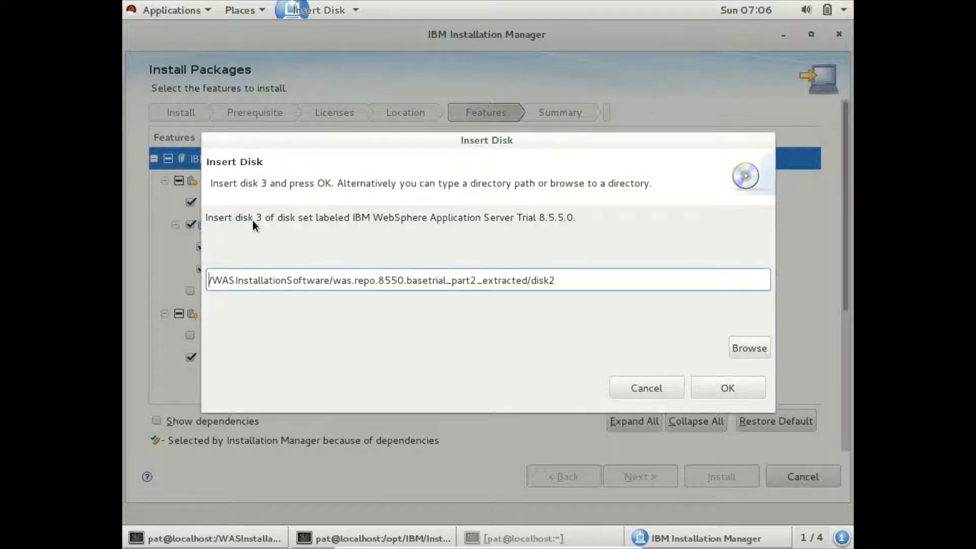
Step: Back in the terminal, go up to WASInstallationSoftware and list it
left_click(201, 541)
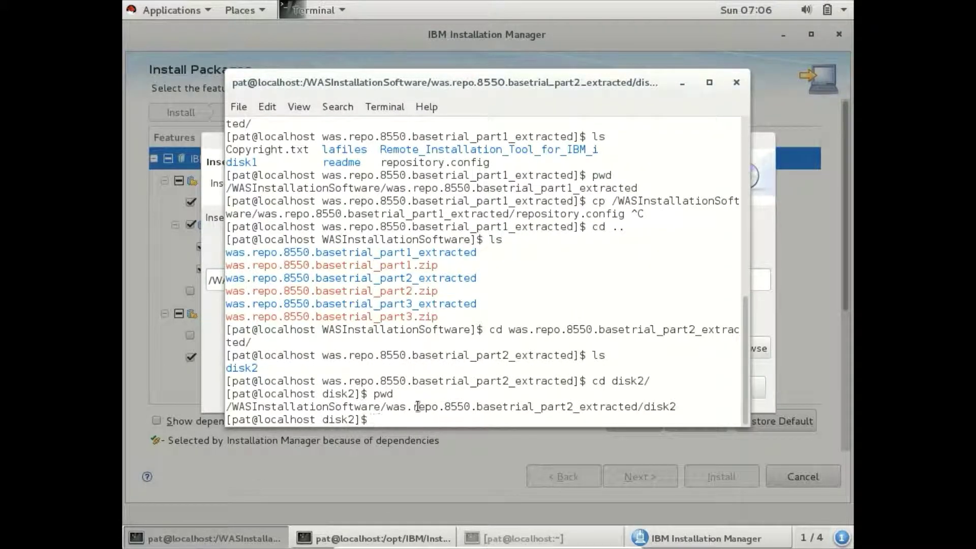
type("cd ../..")
key("Return")
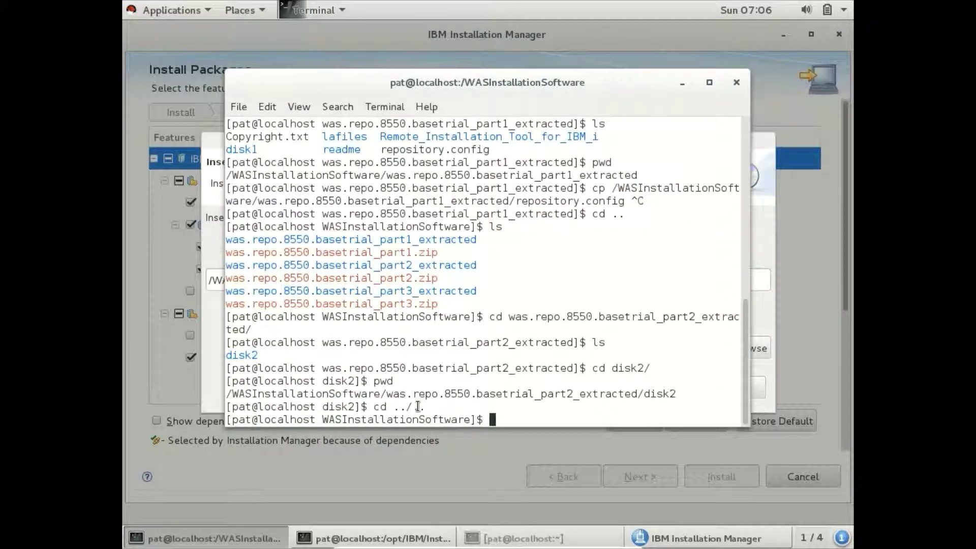
type("ls")
key("Return")
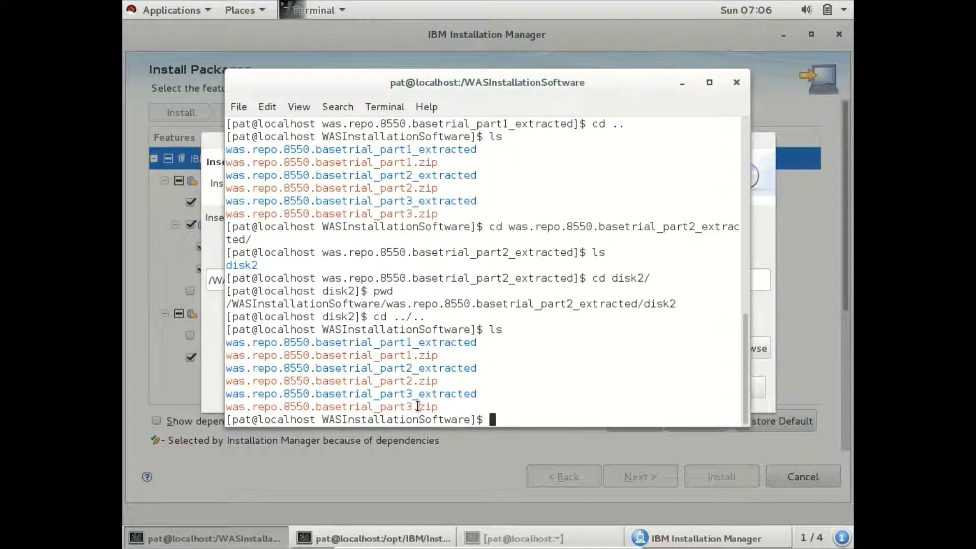
Step: Enter was.repo.8550.basetrial_part3_extracted and list its contents
type("cd was.")
key("Tab")
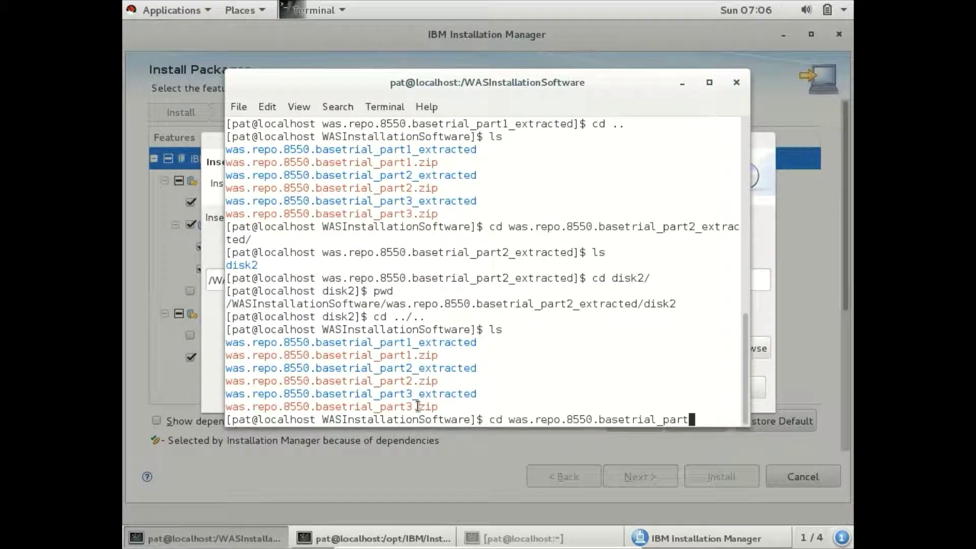
type("3_")
key("Tab")
key("Return")
type("ls")
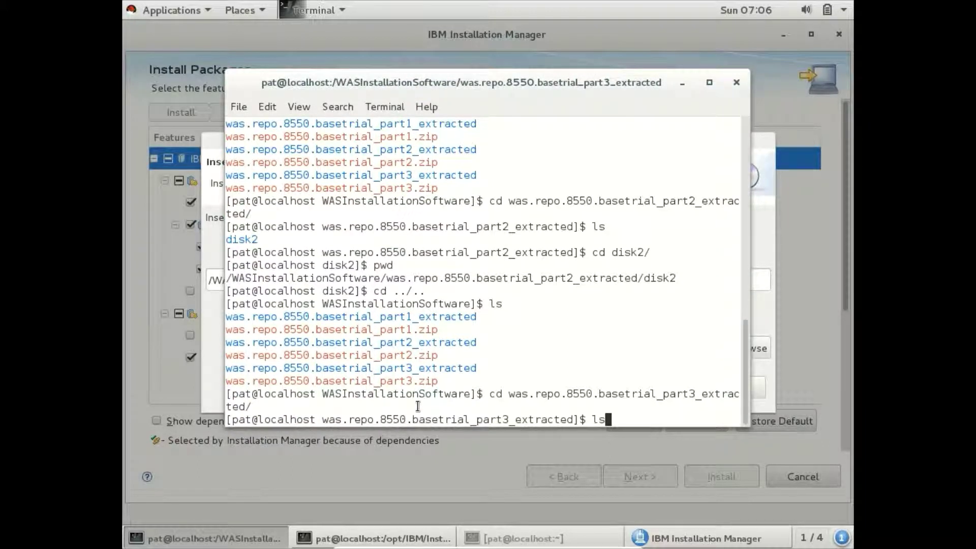
key("Return")
Step: Enter the disk3 folder and print its full path with pwd
type("cd di")
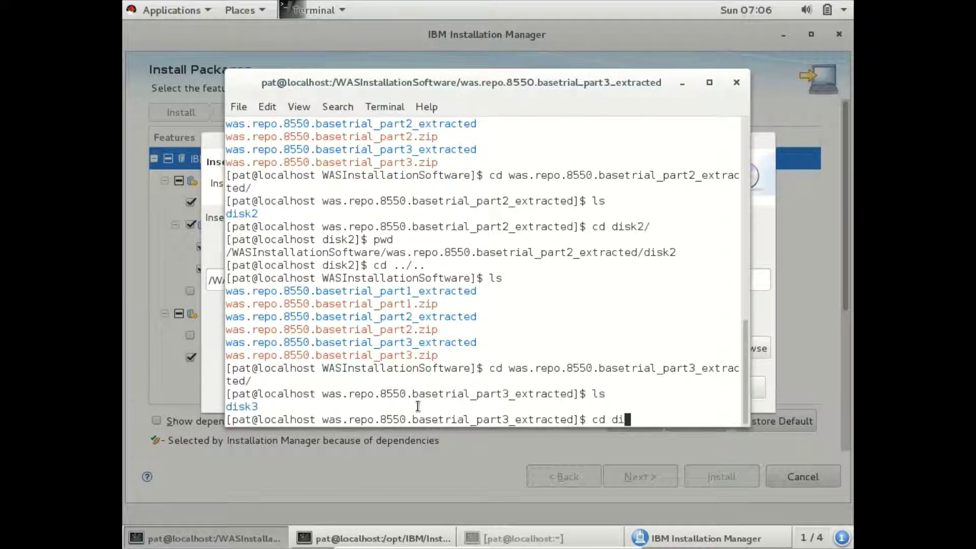
key("Tab")
key("Return")
type("pwd")
key("Return")
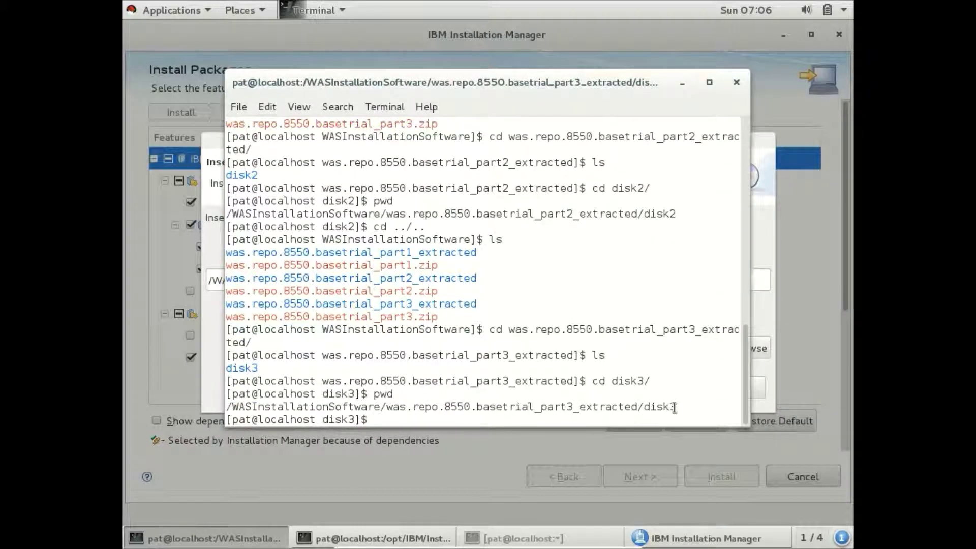
Step: Copy the printed disk3 path and bring the Insert Disk request back
left_click_drag(676, 407, 219, 407)
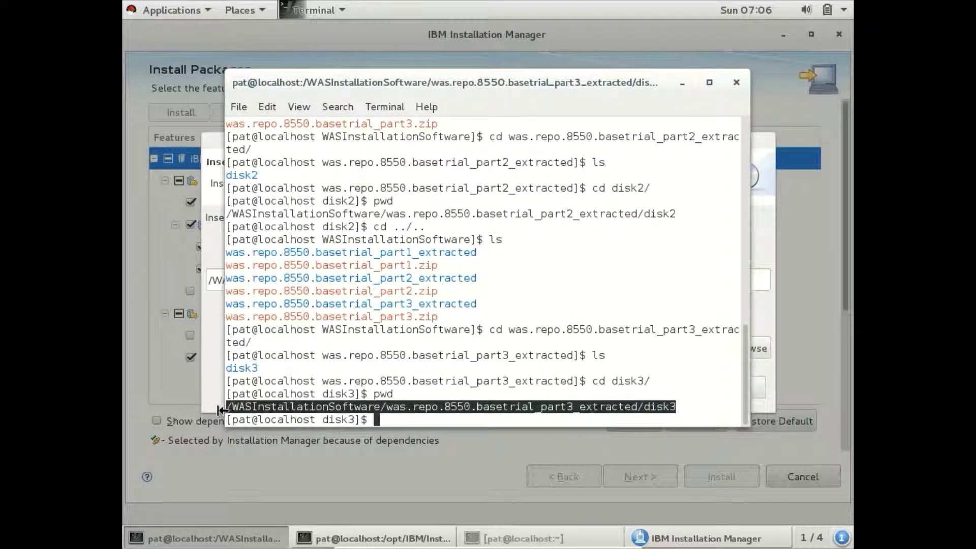
right_click(246, 406)
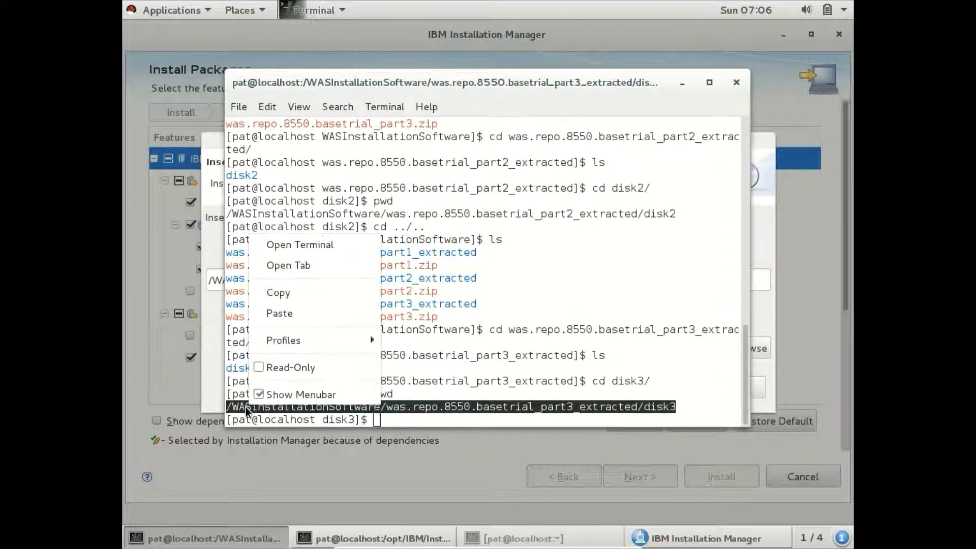
left_click(270, 299)
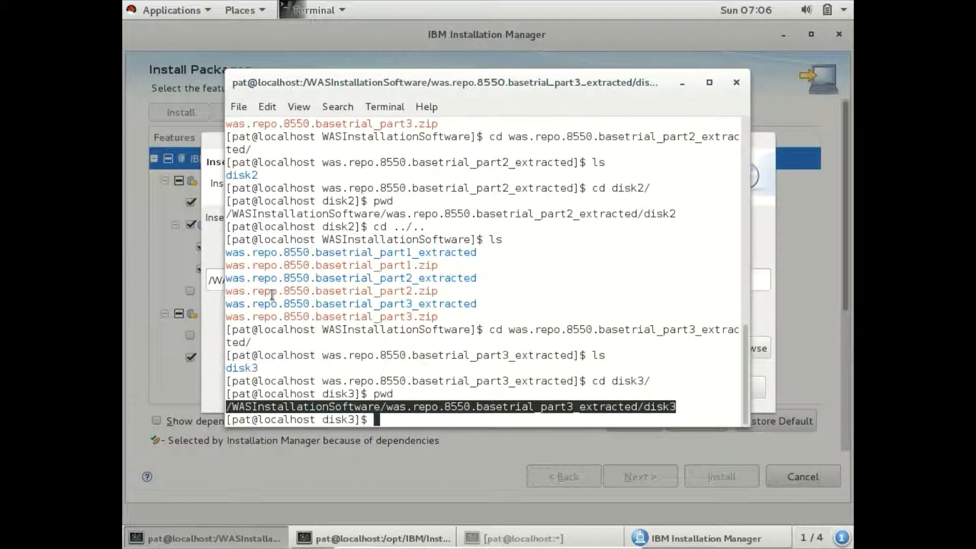
left_click(762, 226)
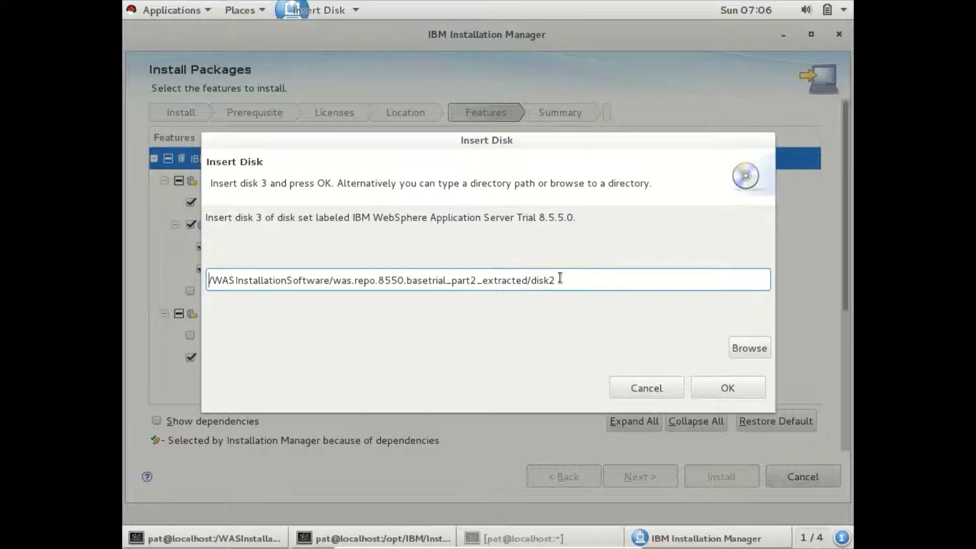
Step: Replace the disk2 path with the copied part3_extracted/disk3 path plus a trailing /, and confirm
triple_click(541, 278)
key("ctrl+v")
type("/")
left_click(706, 389)
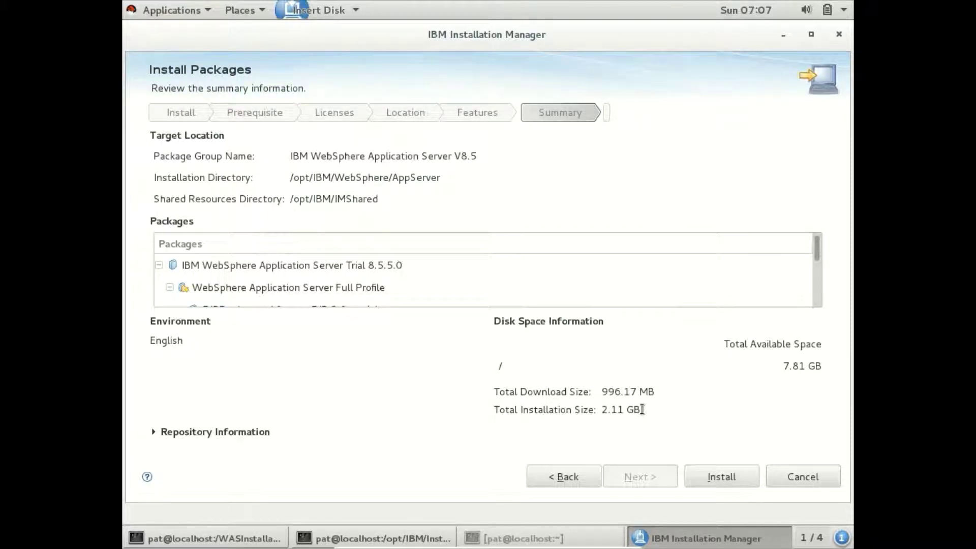
Step: Review the 2.11 GB installation size on the Summary page and start installing WebSphere 8.5.5.0
left_click_drag(642, 409, 595, 393)
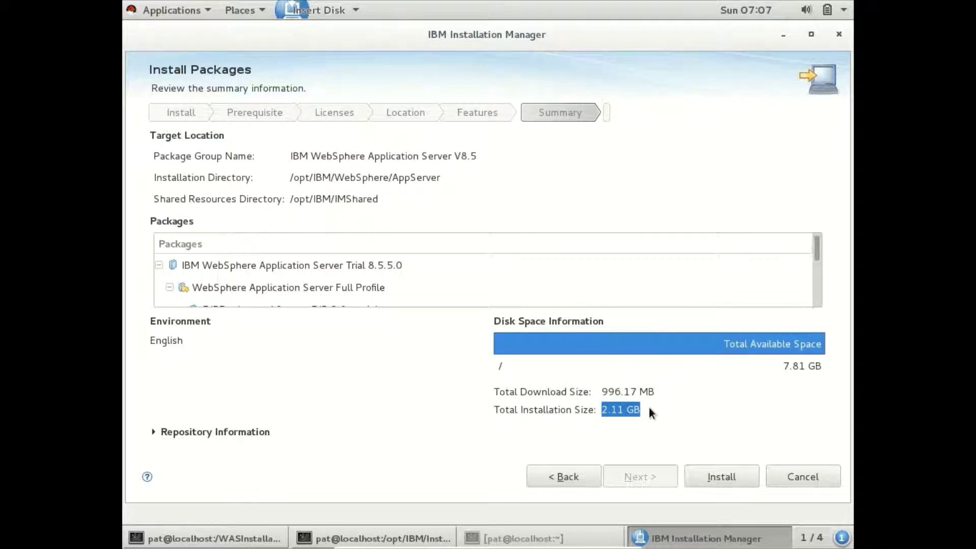
left_click(626, 409)
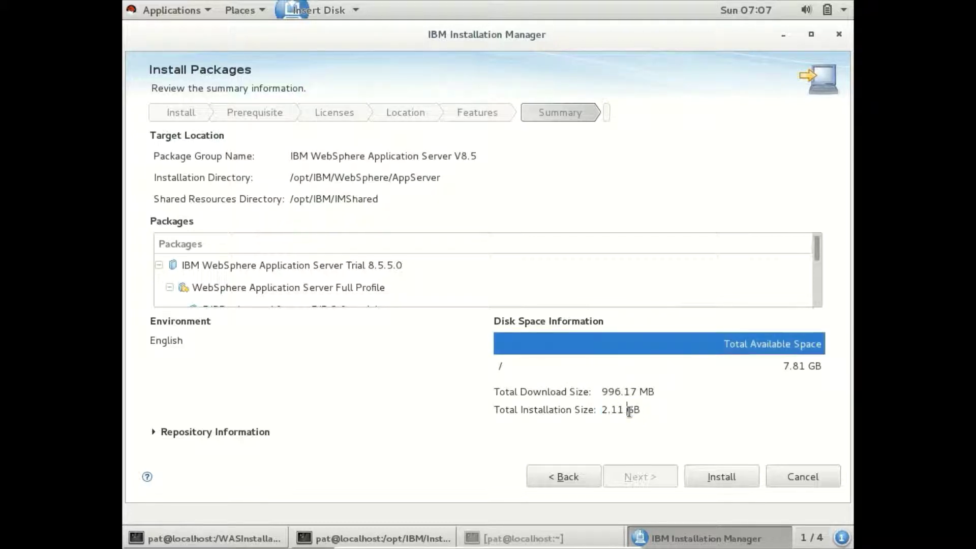
left_click(731, 472)
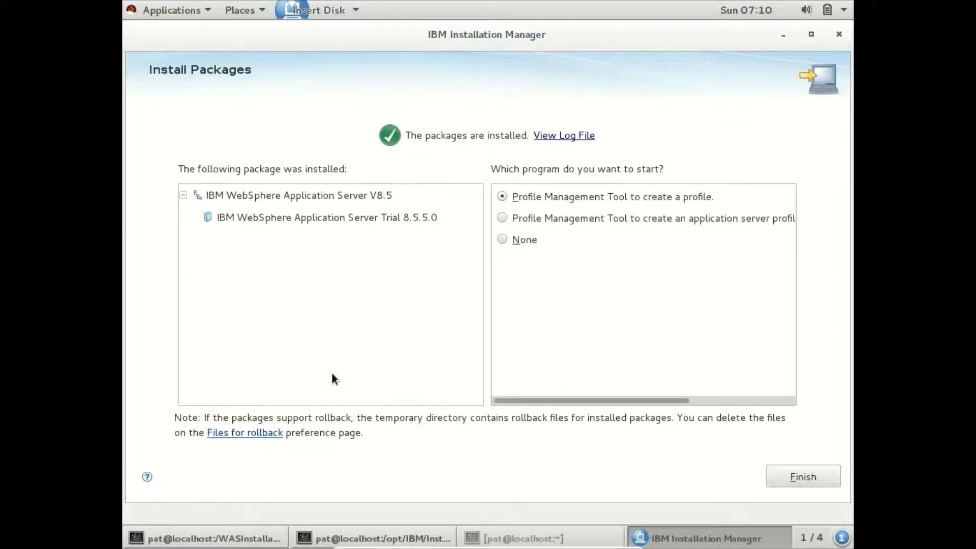
Step: Choose None for the follow-up program and finish the install wizard
left_click(502, 240)
left_click(804, 477)
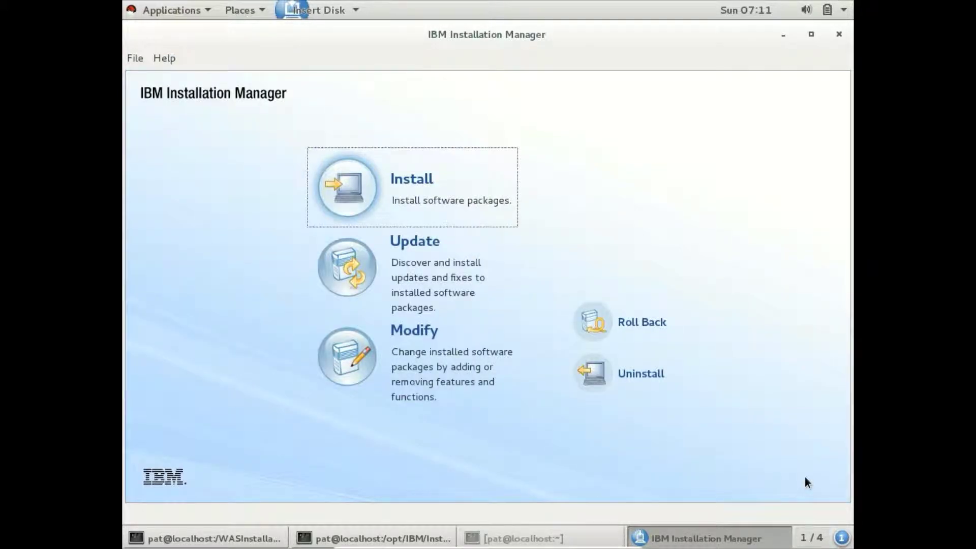
Step: Minimize Installation Manager, go into /opt and list it
left_click(783, 34)
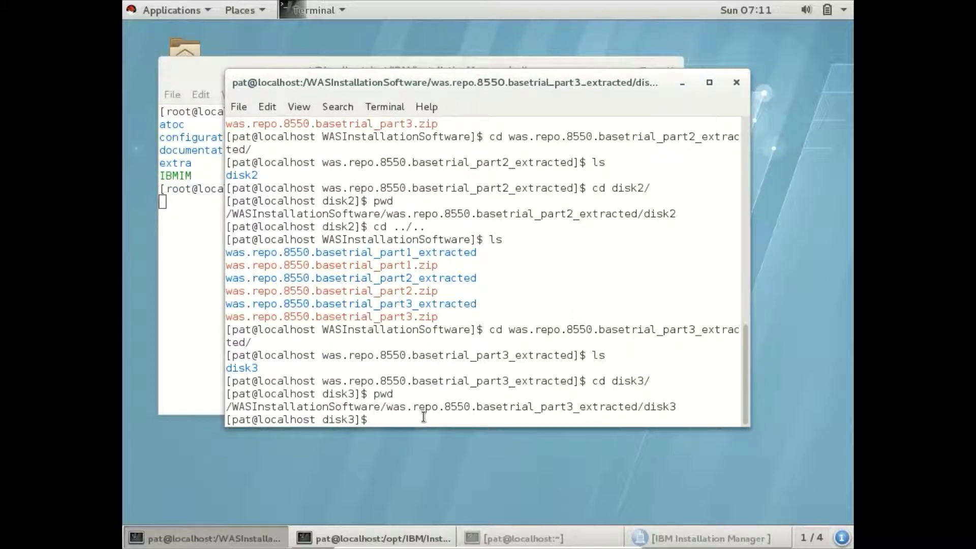
type("cd /opt/")
key("Return")
type("ls")
key("Return")
type("c")
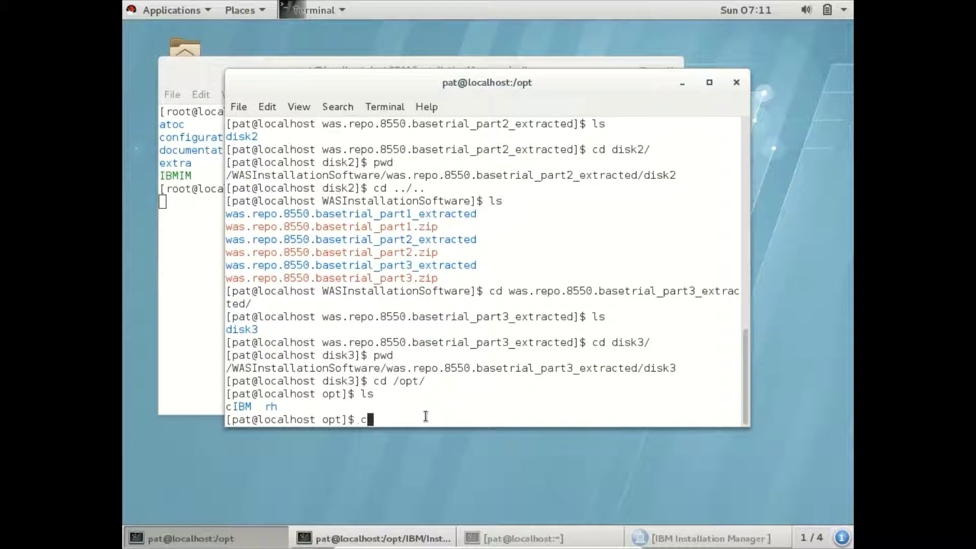
key("BackSpace")
Step: Descend into /opt/IBM/WebSphere, listing the IBM and WebSphere folders
type("cd IBM/")
key("Return")
type("ls")
key("Return")
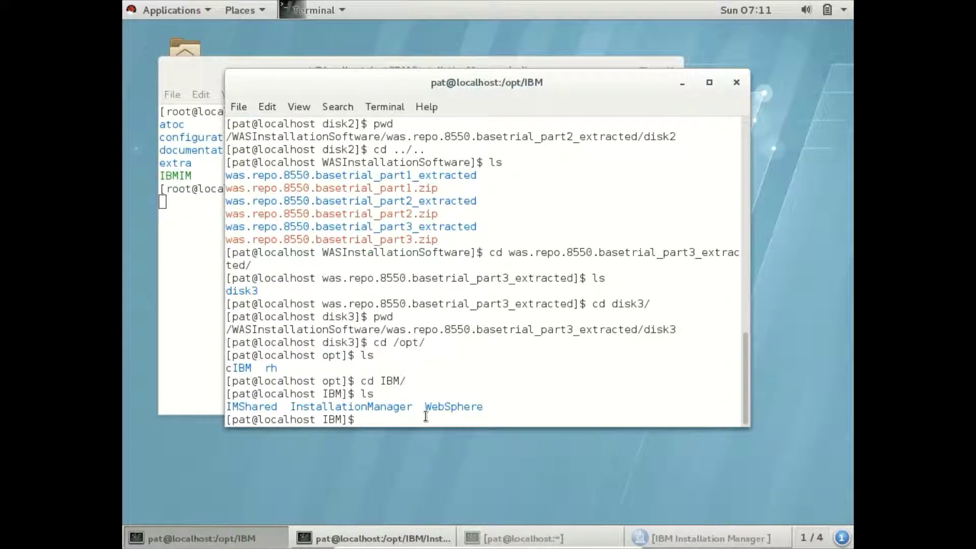
type("cd WebSphere/")
key("Return")
type("ls")
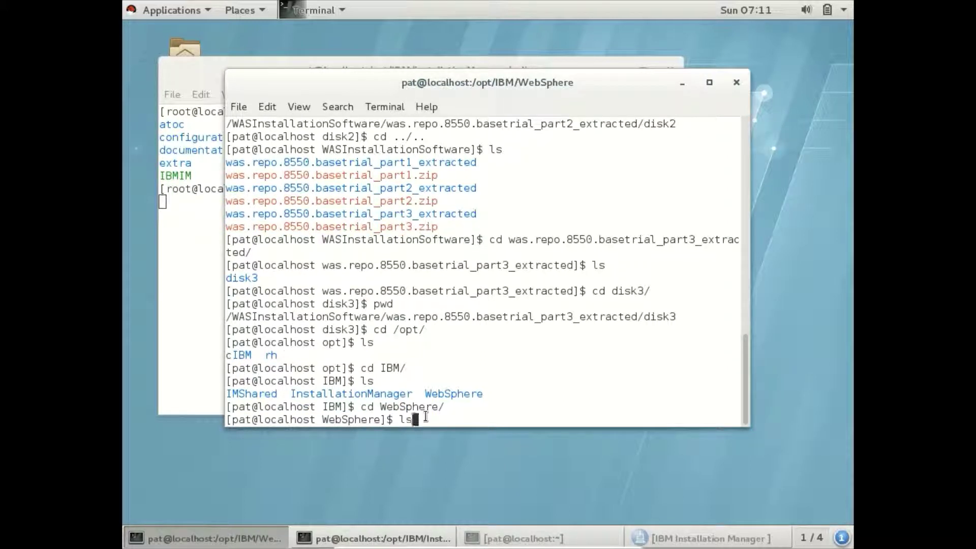
key("Return")
Step: Enter AppServer, print its path, and list installed folders like bin and profileTemplates
type("c")
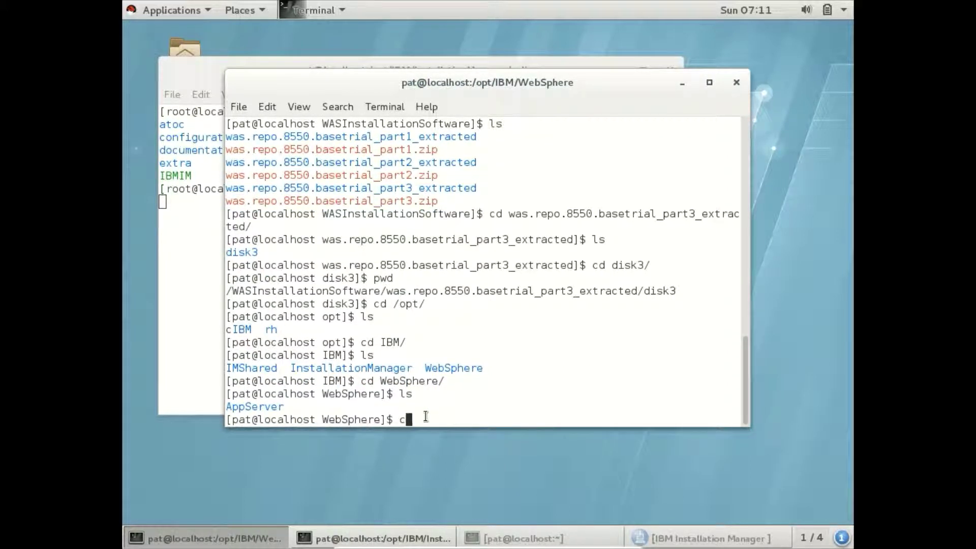
type("d A")
key("Tab")
key("Return")
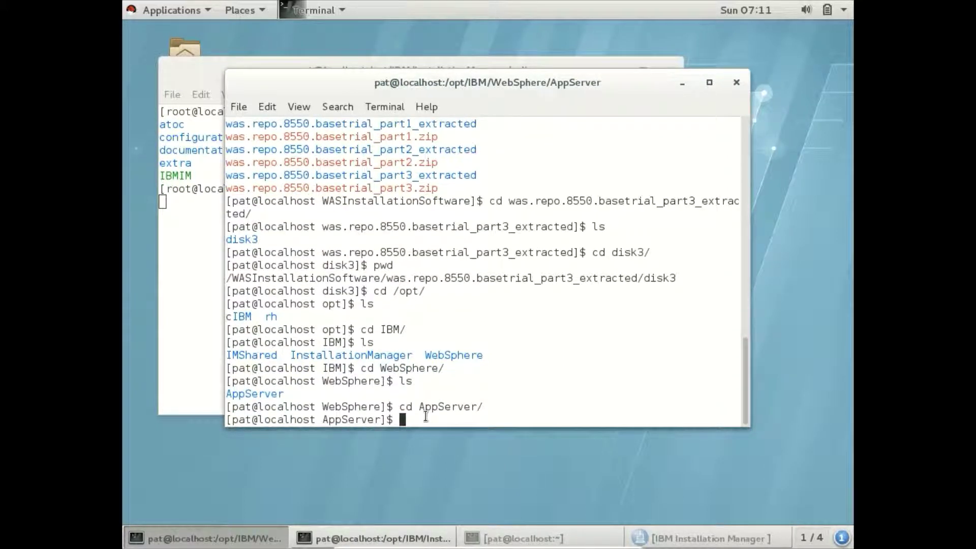
type("pwd")
key("Return")
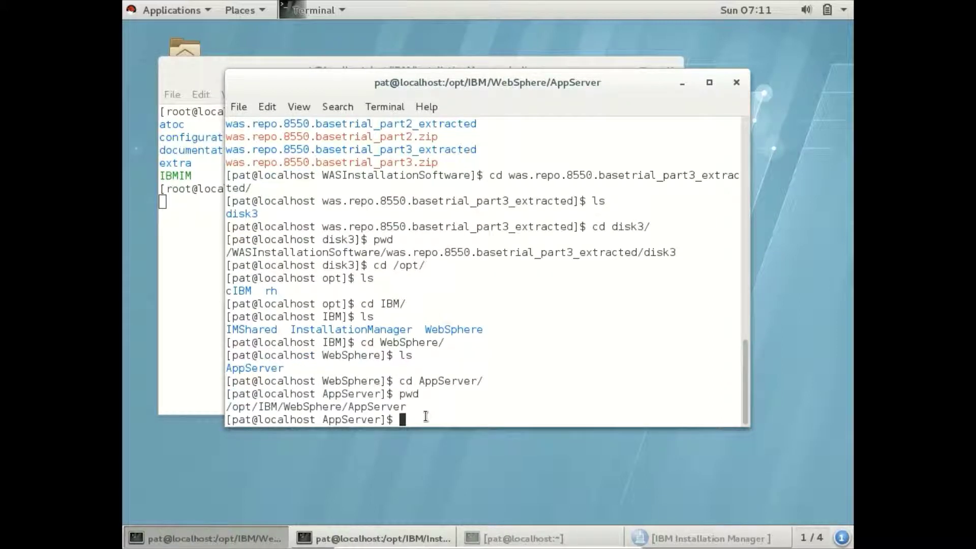
type("ls")
key("Return")
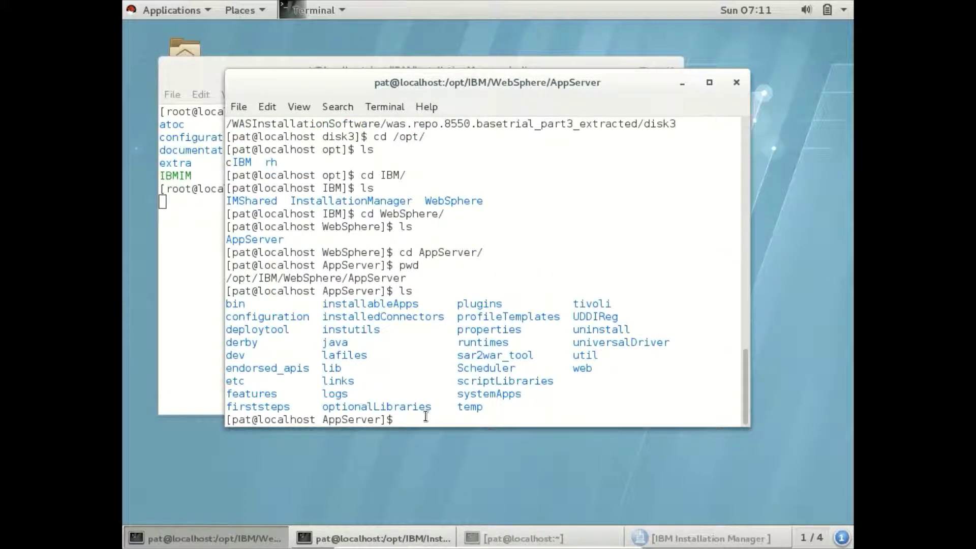